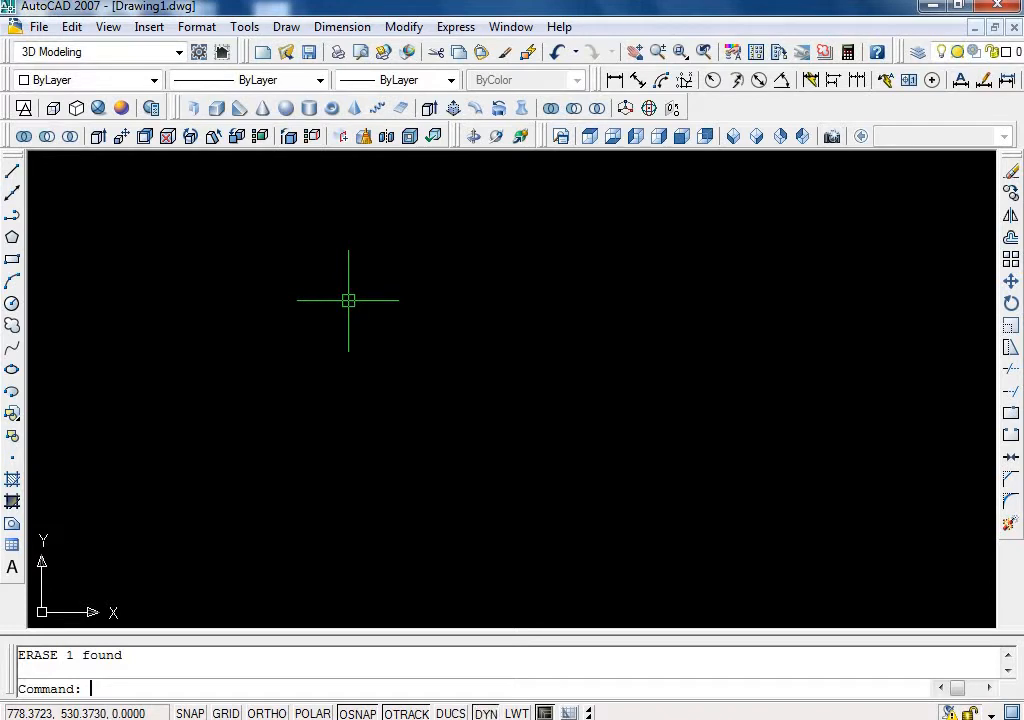
Draw a 200 by 200 rectangle as the base square.
type("rec")
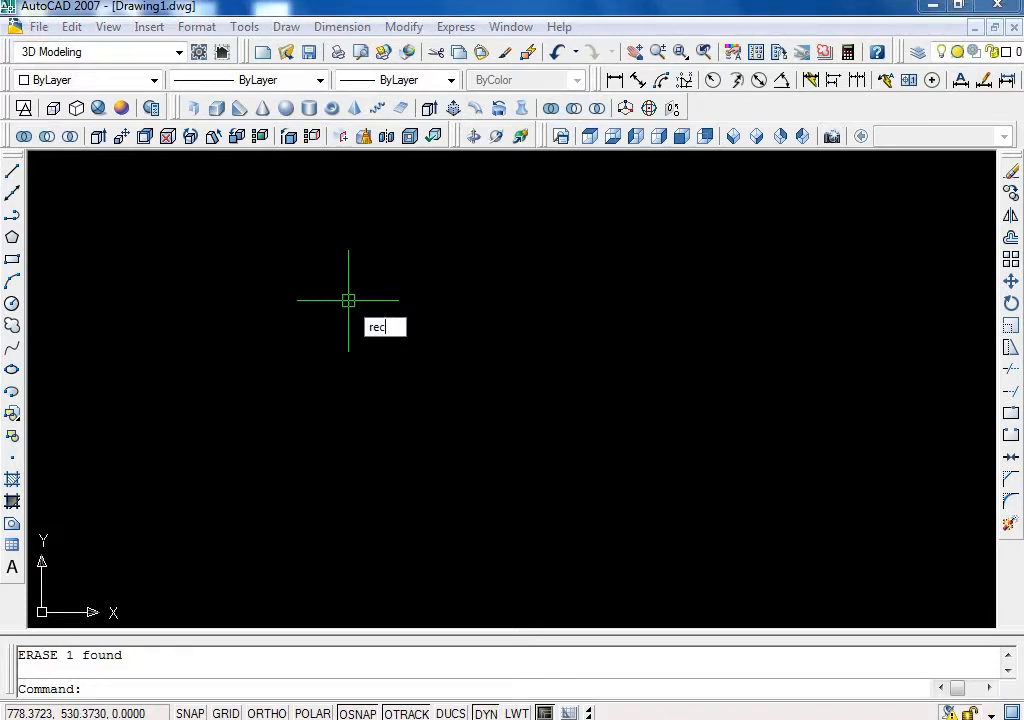
key("Return")
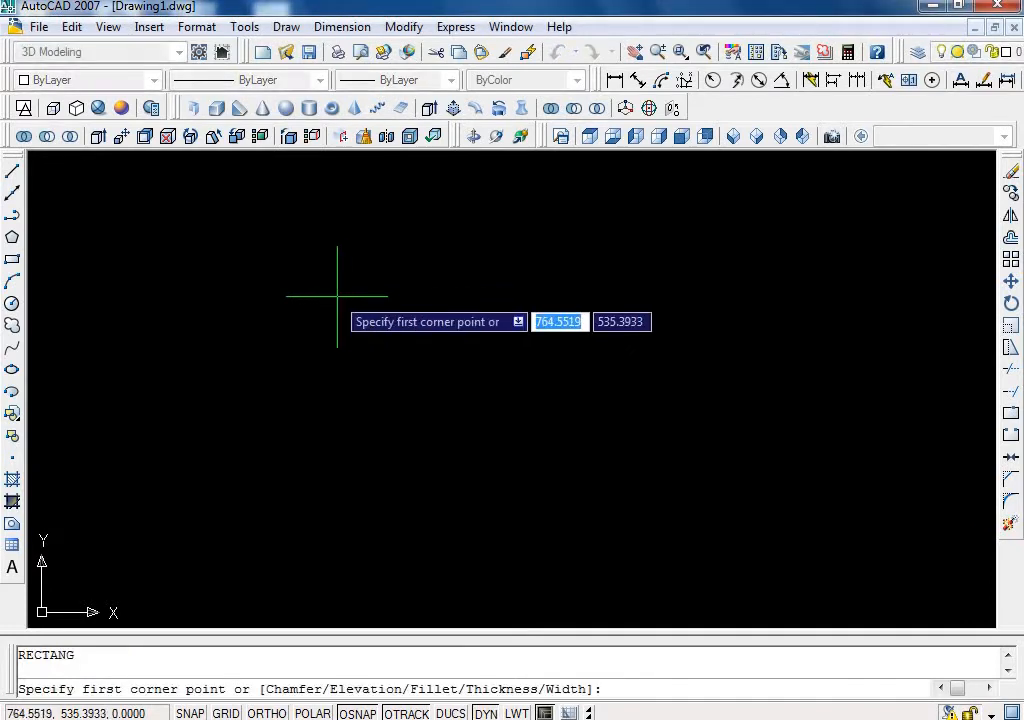
left_click(272, 269)
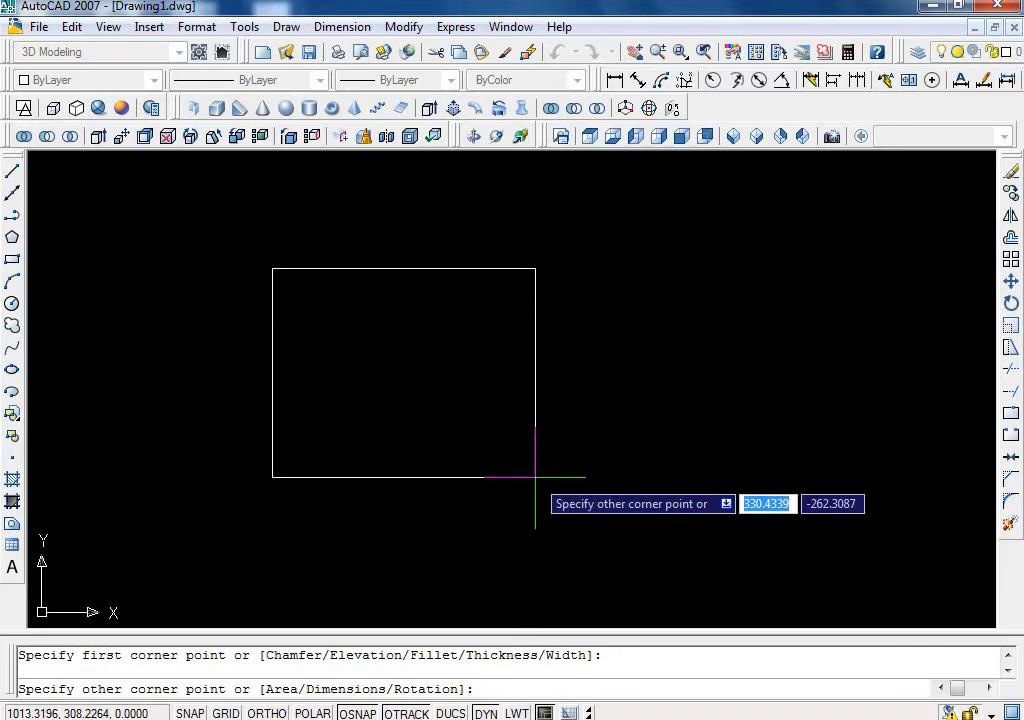
type("200")
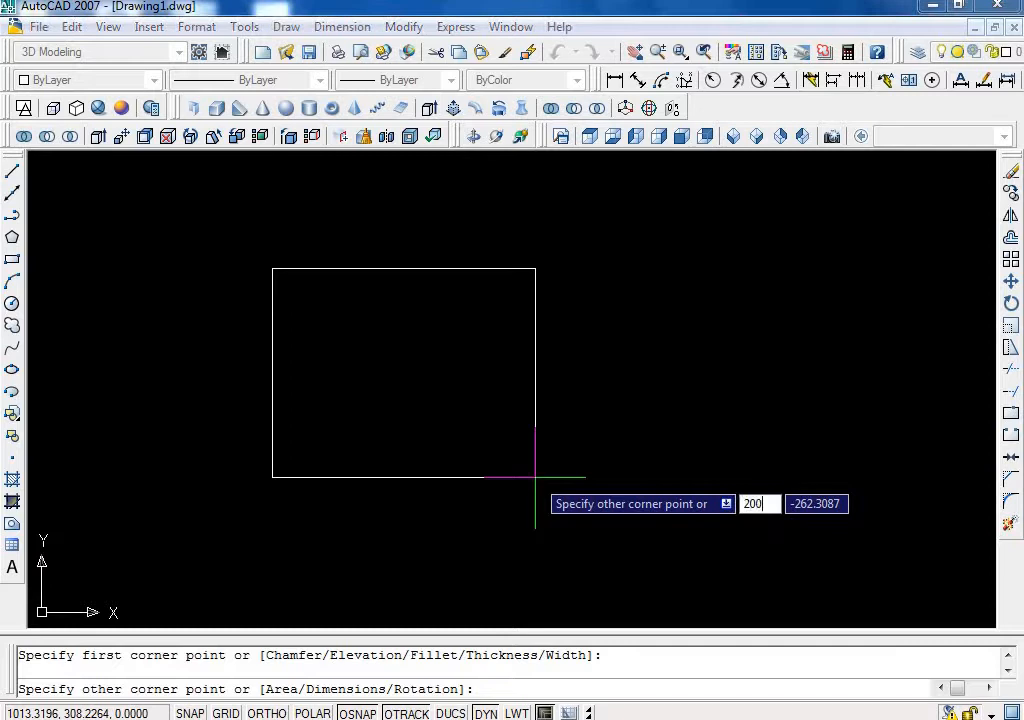
key("Tab")
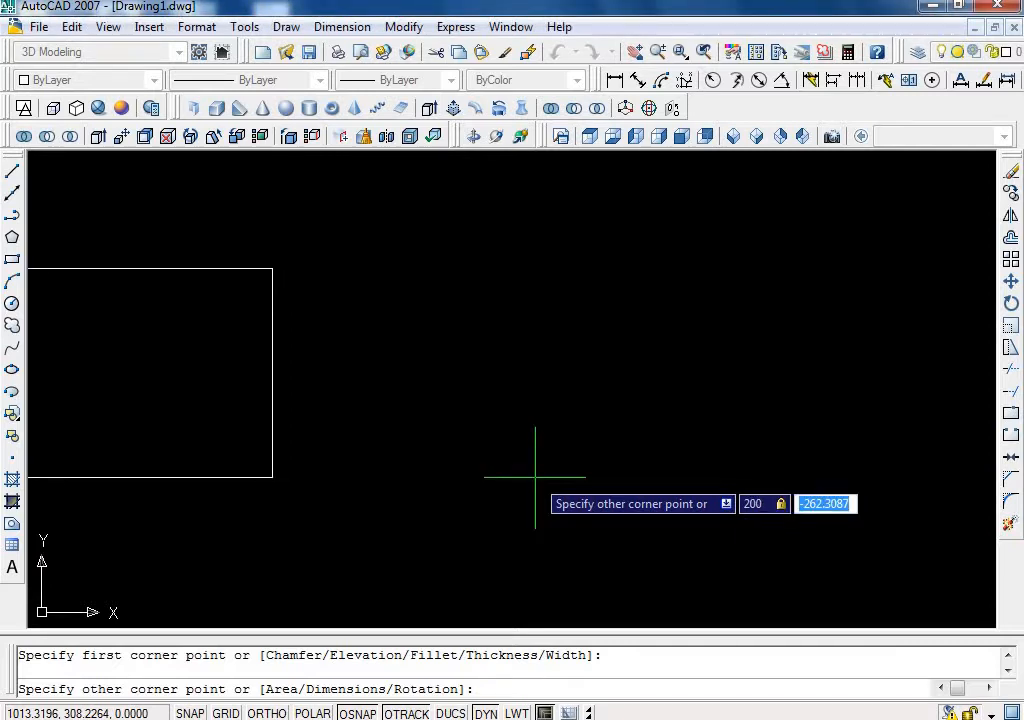
type("200")
key("Return")
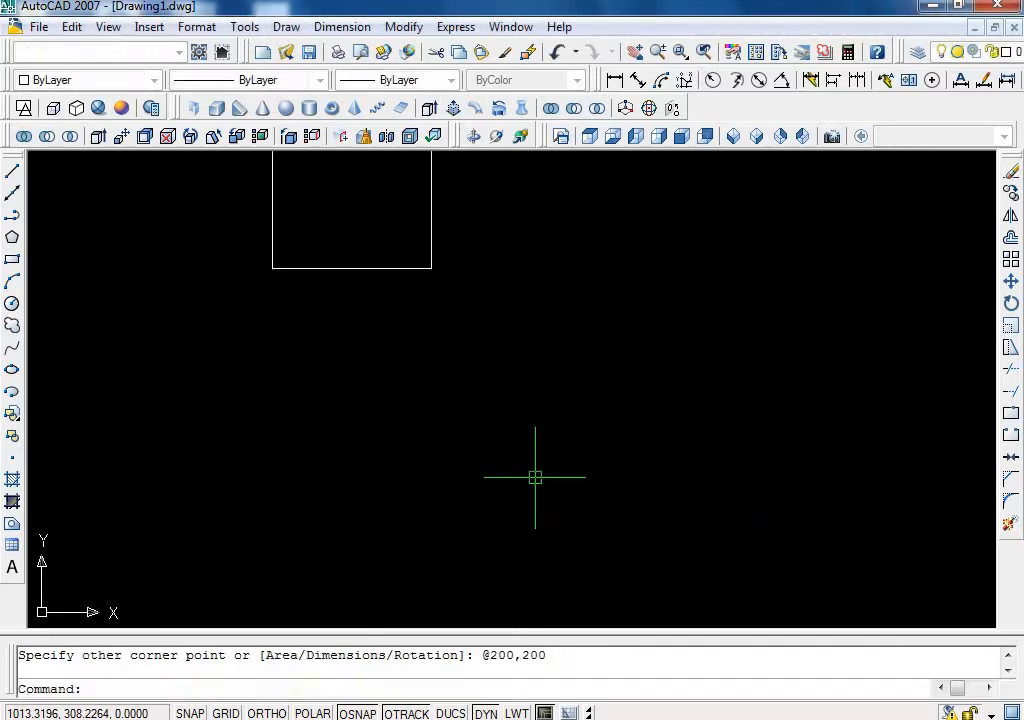
Draw a narrower upright rectangle on the square's top edge, with its right side aligned to the square's right side.
type("z")
key("Return")
type("a")
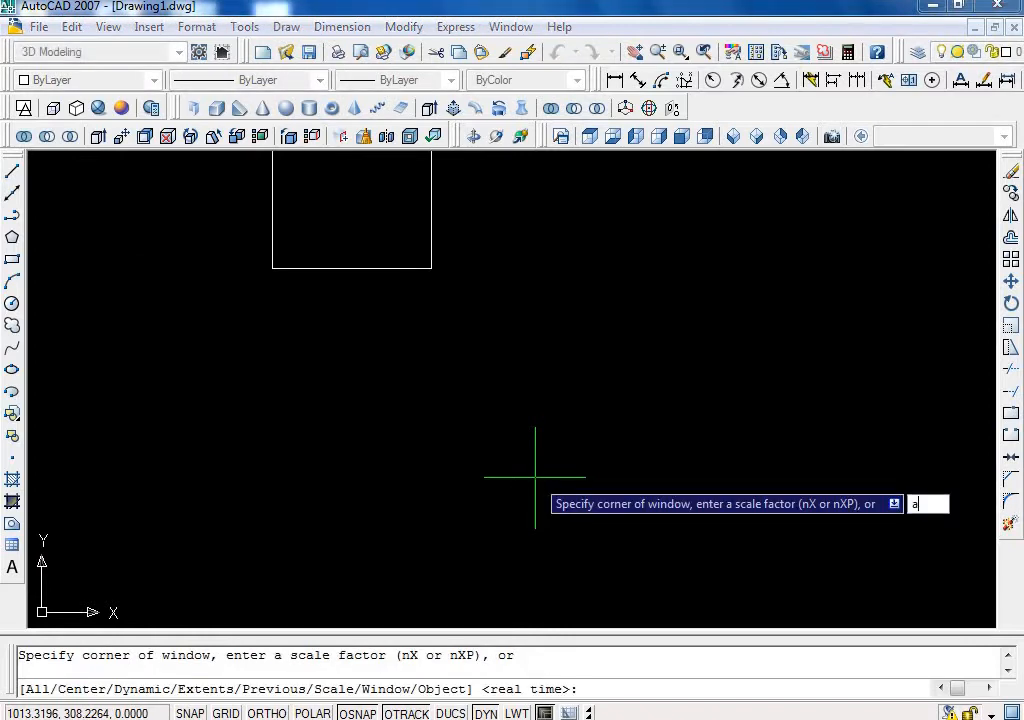
key("Return")
scroll(817, 189, "up", 6)
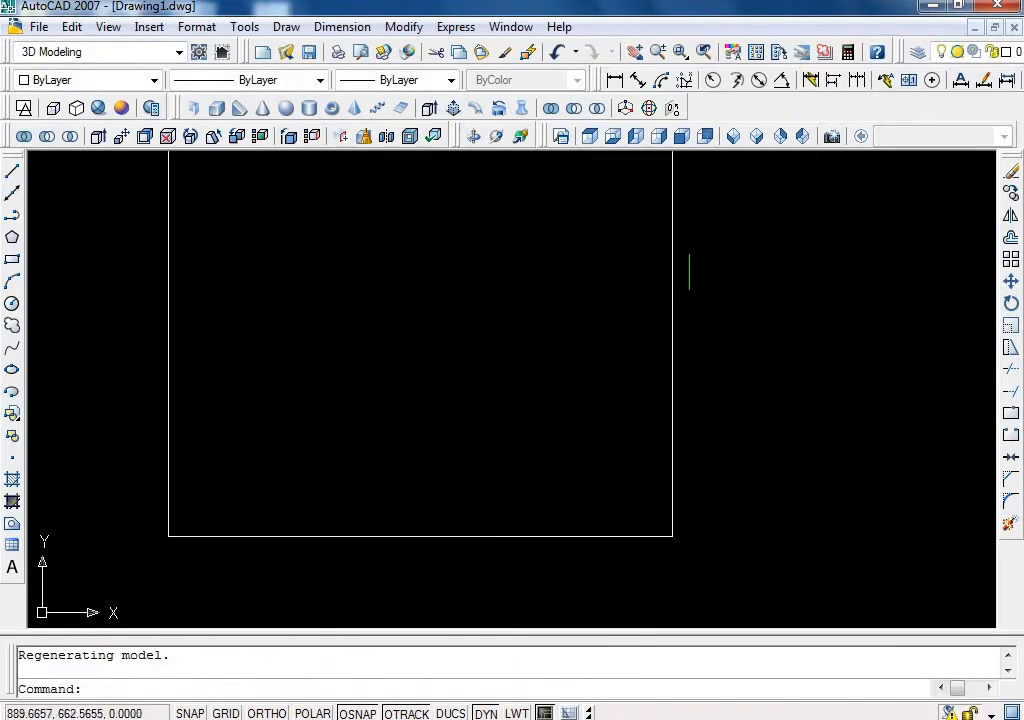
scroll(658, 258, "down", 4)
scroll(564, 361, "up", 3)
scroll(577, 321, "down", 2)
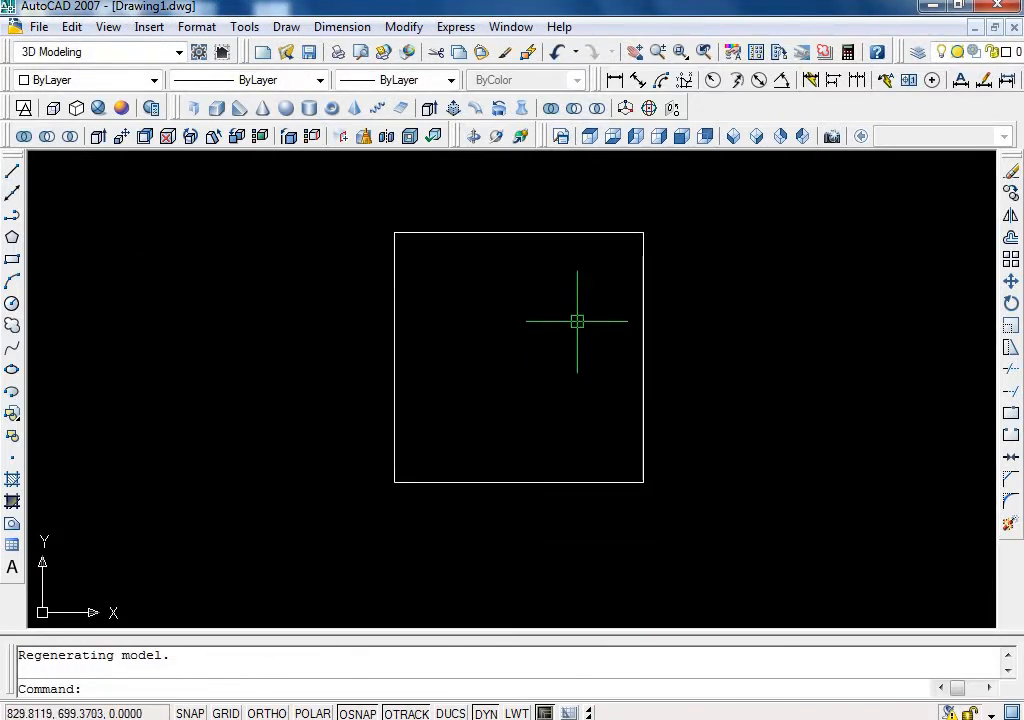
scroll(507, 411, "down", 4)
scroll(592, 338, "up", 2)
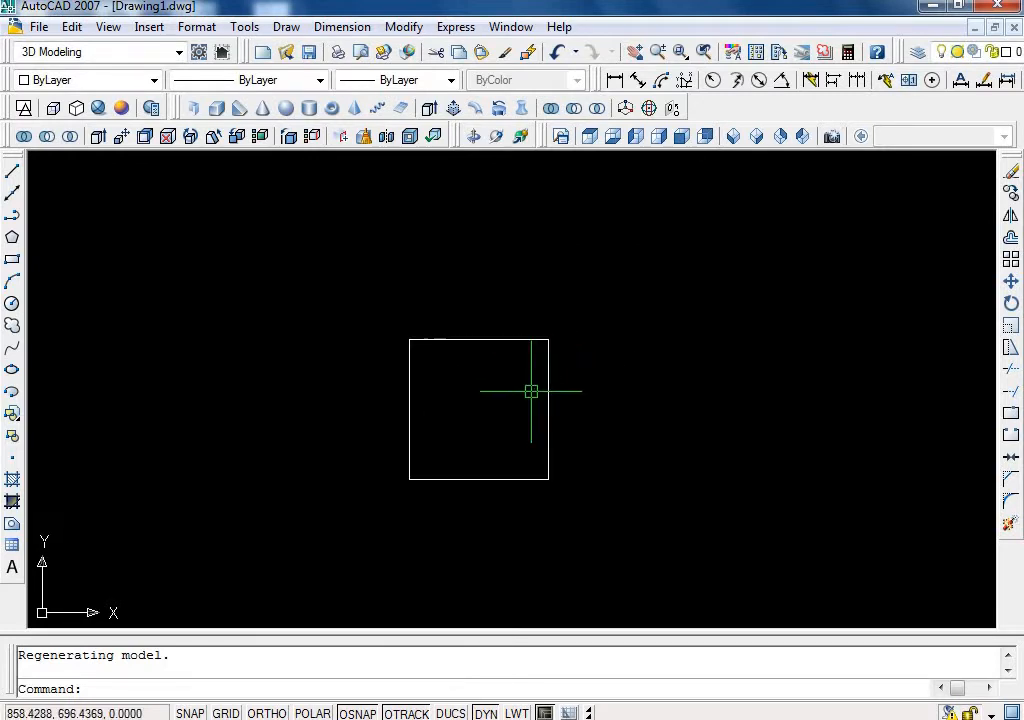
type("rec")
key("Return")
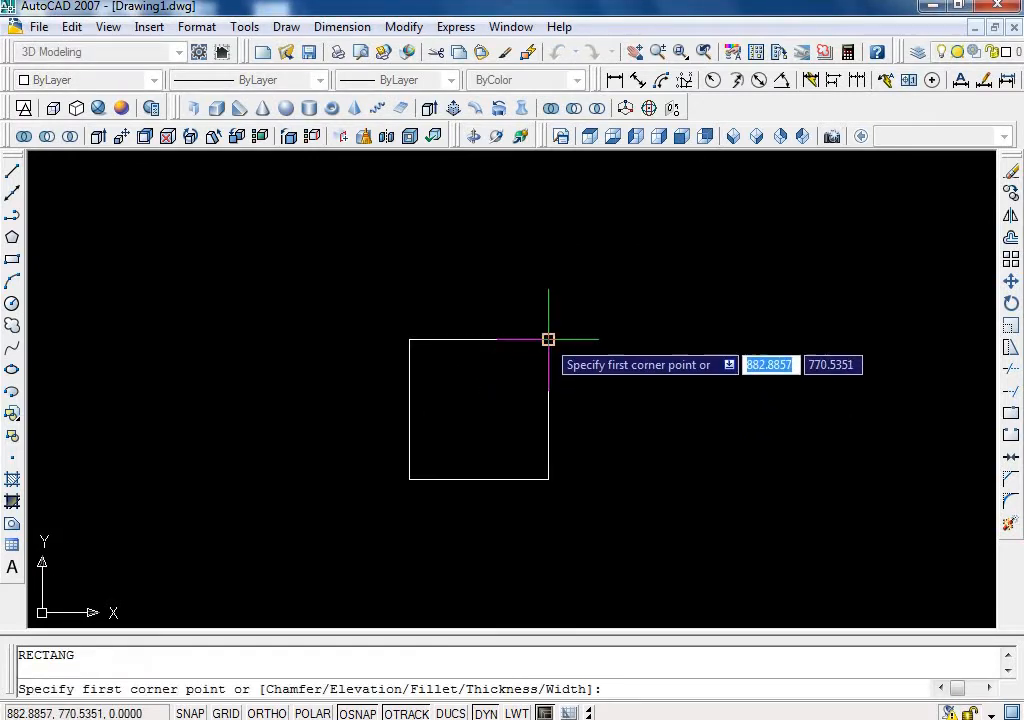
left_click(491, 339)
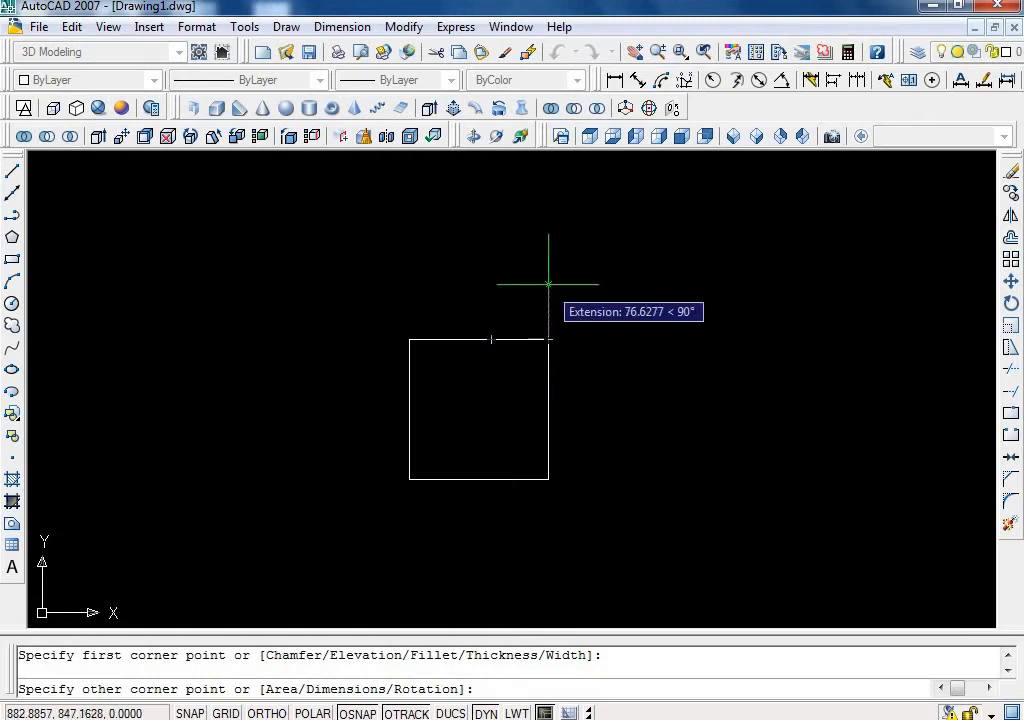
left_click(549, 229)
right_click(551, 230)
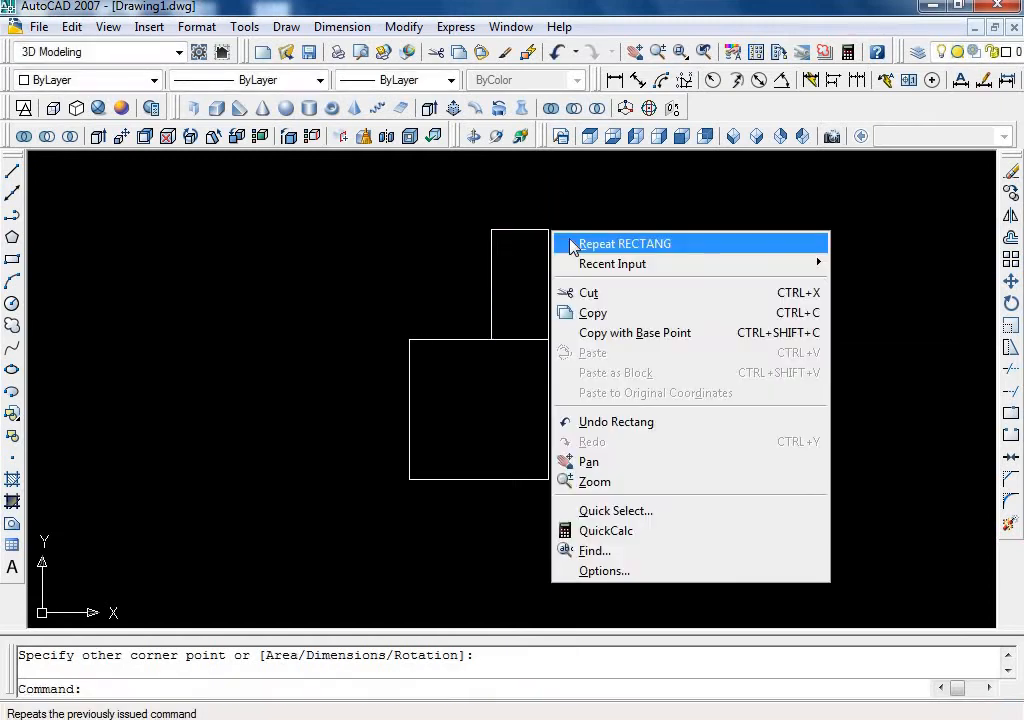
left_click(573, 246)
right_click(604, 250)
left_click(625, 258)
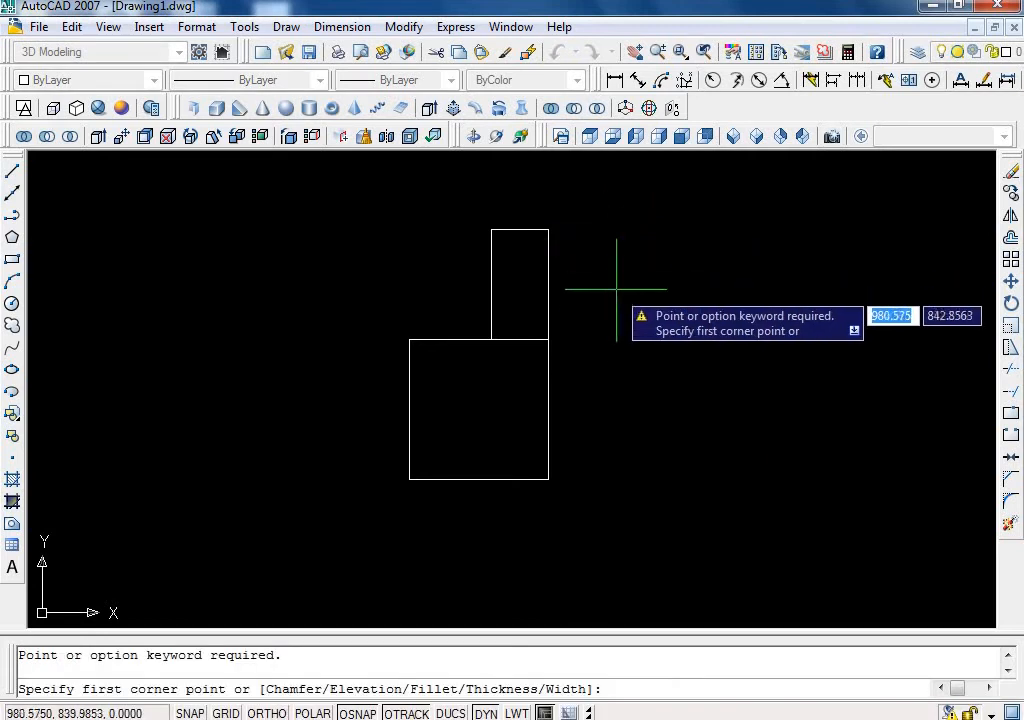
right_click(663, 320)
left_click(697, 347)
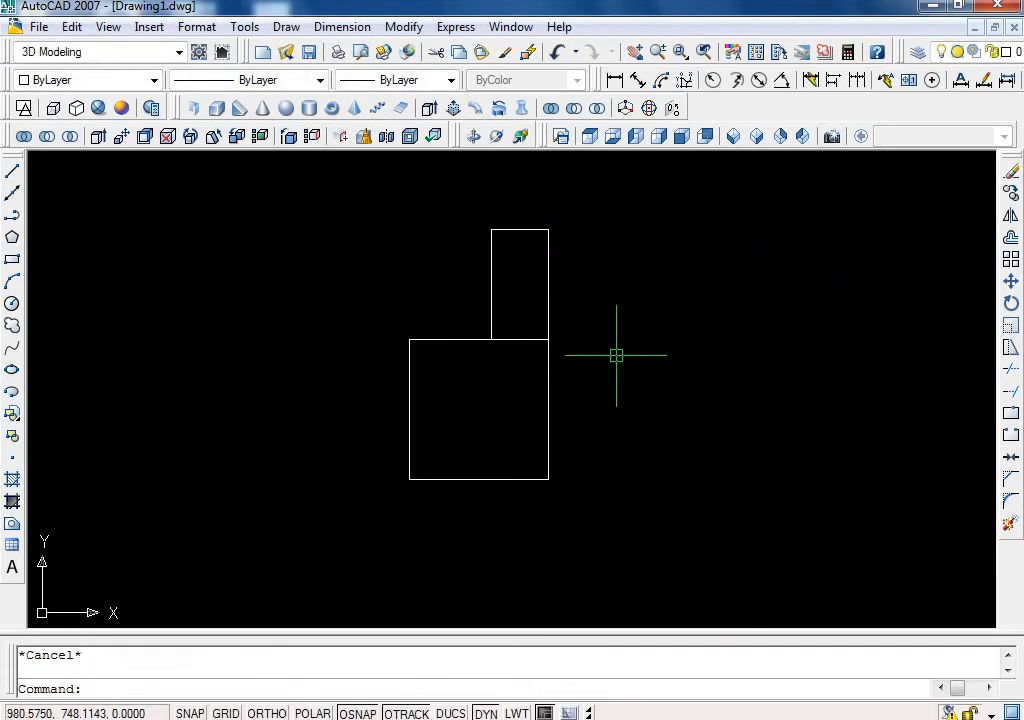
Trim away the shared edge between the square and the narrow rectangle to leave one L-shaped outline.
type("tr")
key("Return")
key("Return")
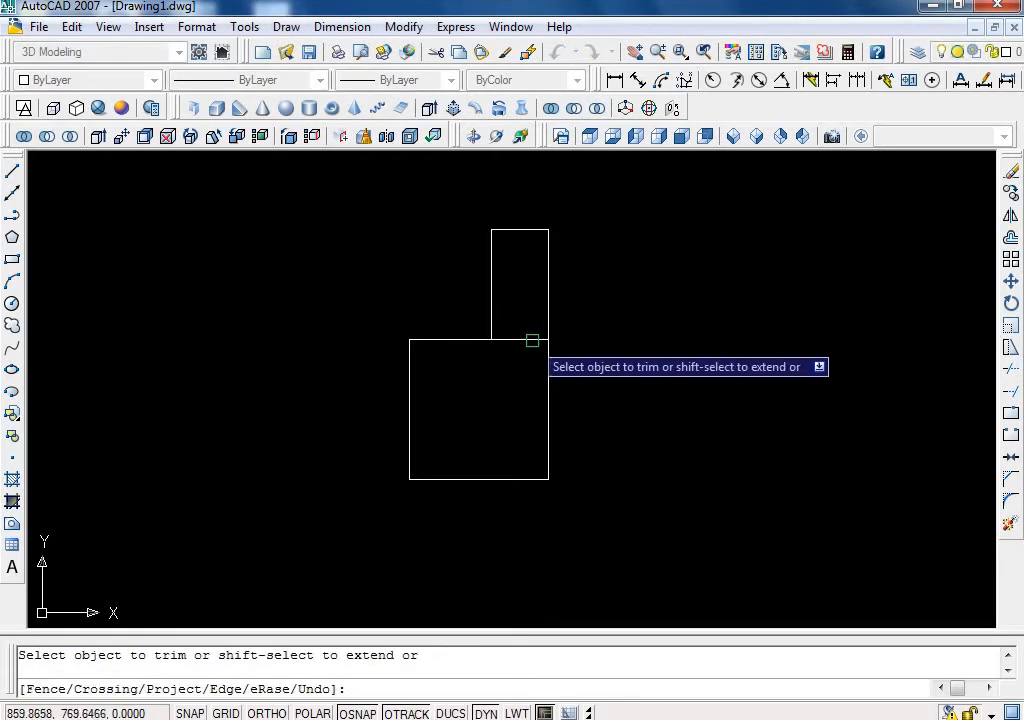
right_click(774, 301)
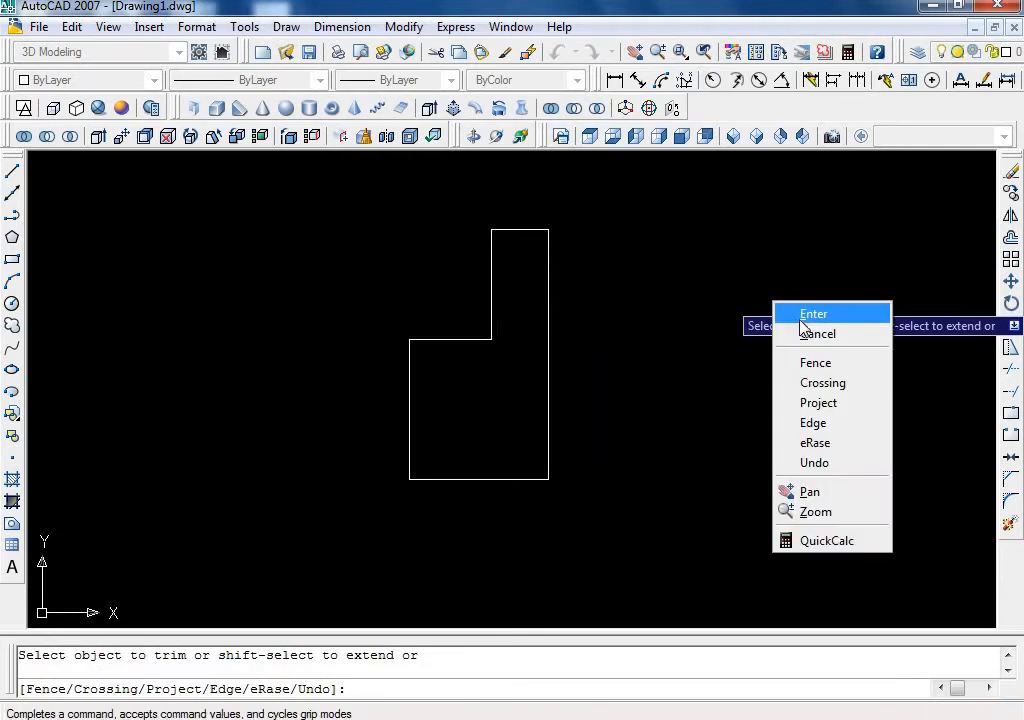
left_click(806, 315)
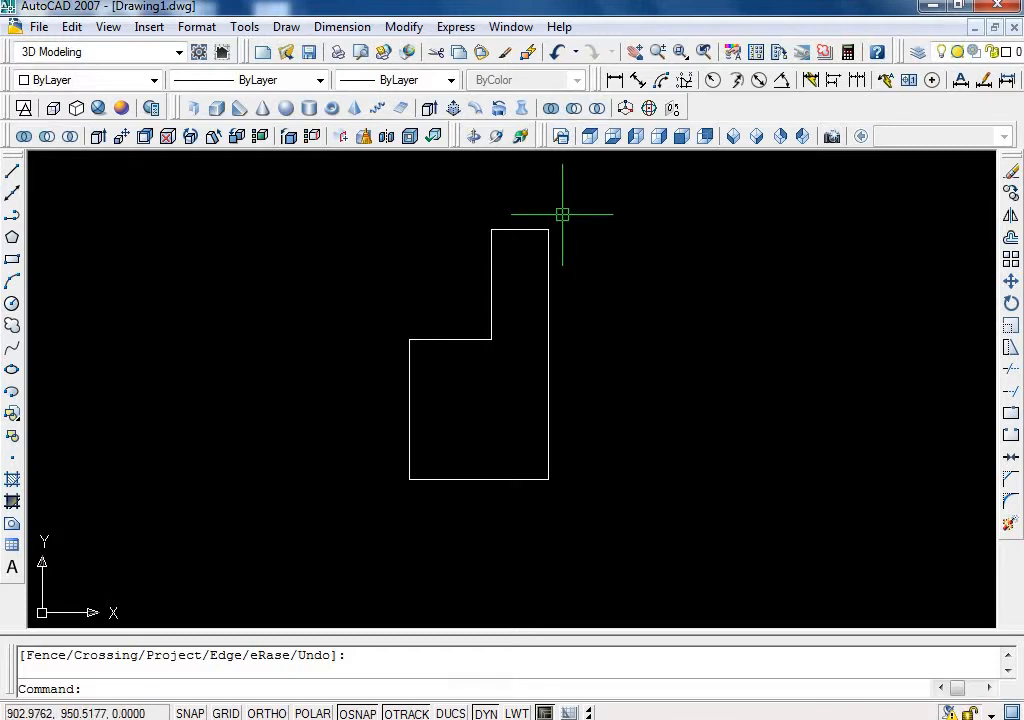
Switch the drawing to the SE Isometric view.
left_click(109, 28)
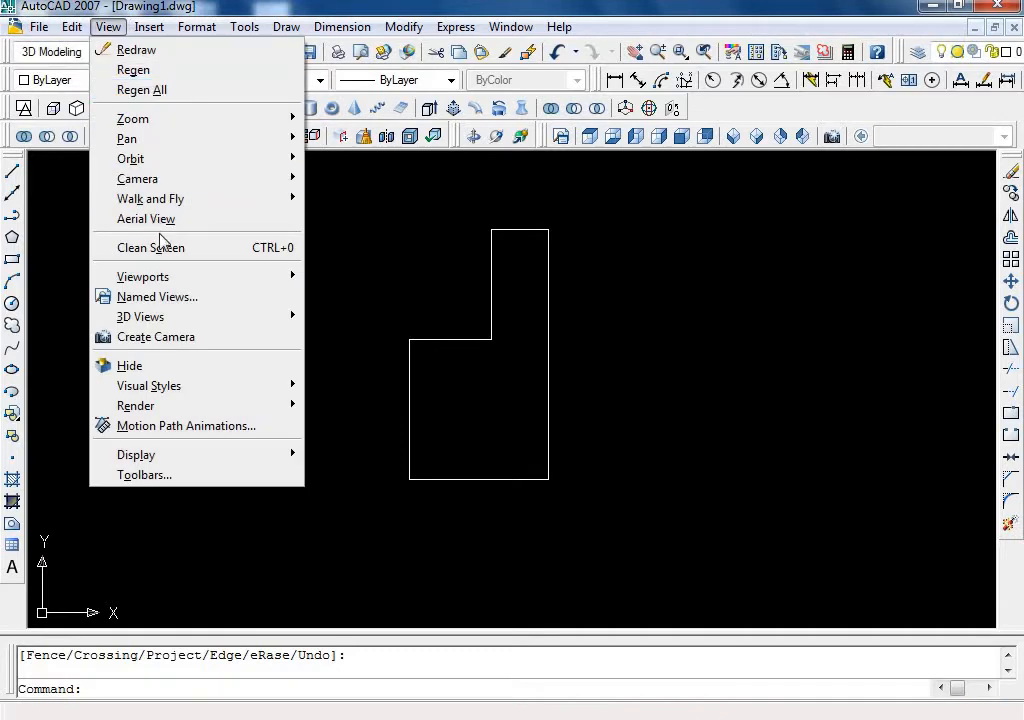
mouse_move(192, 317)
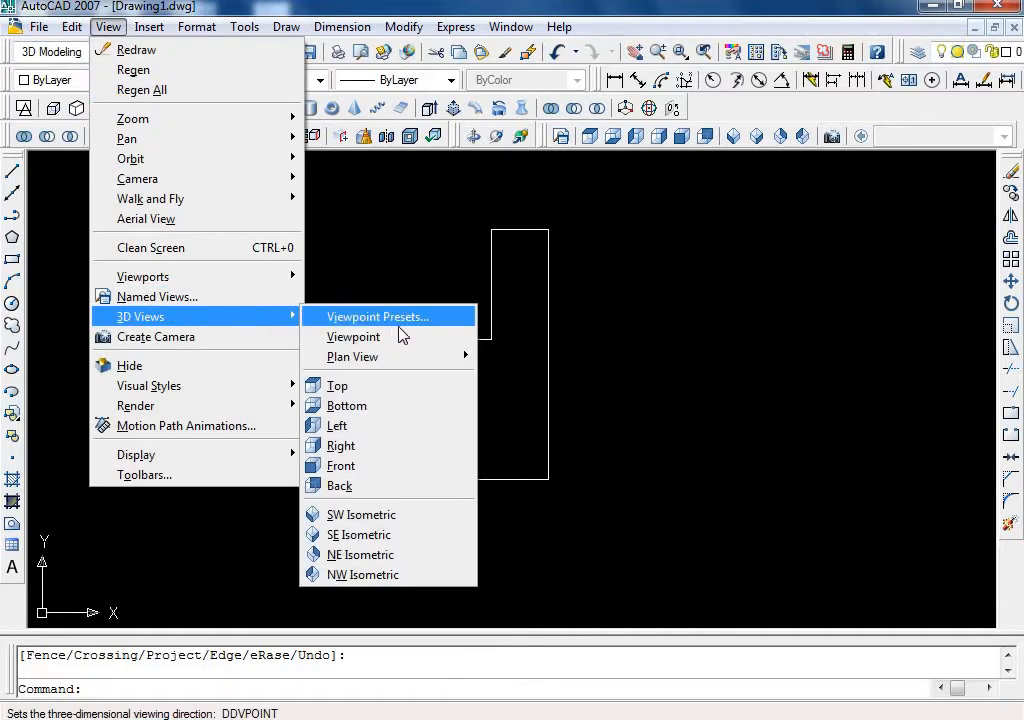
left_click(401, 537)
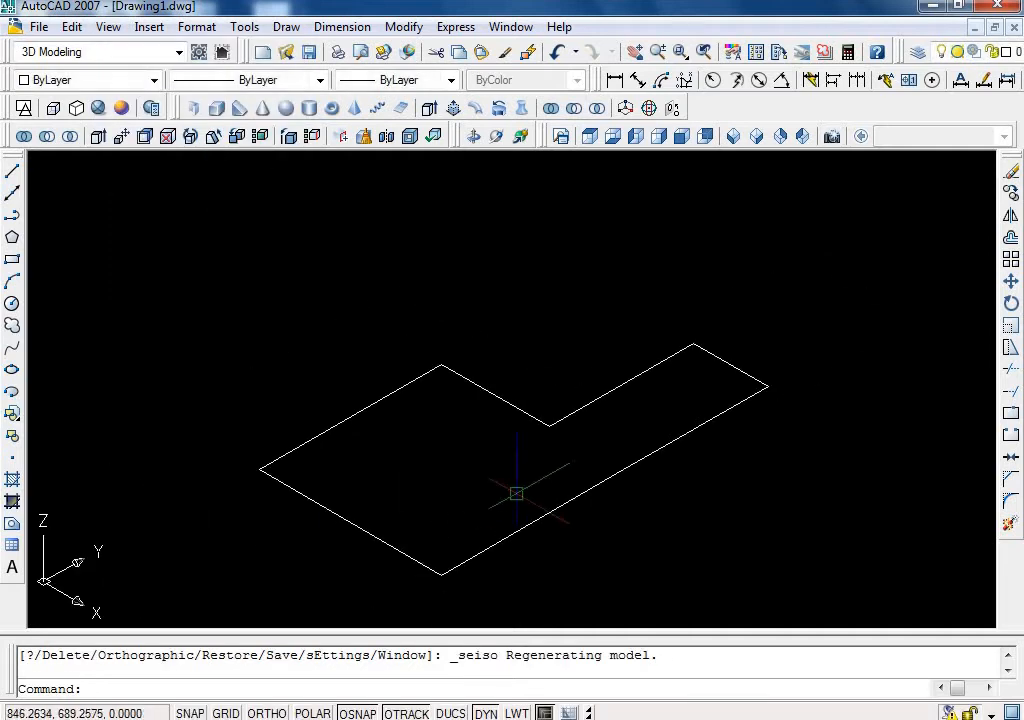
scroll(502, 514, "up", 2)
scroll(453, 521, "down", 3)
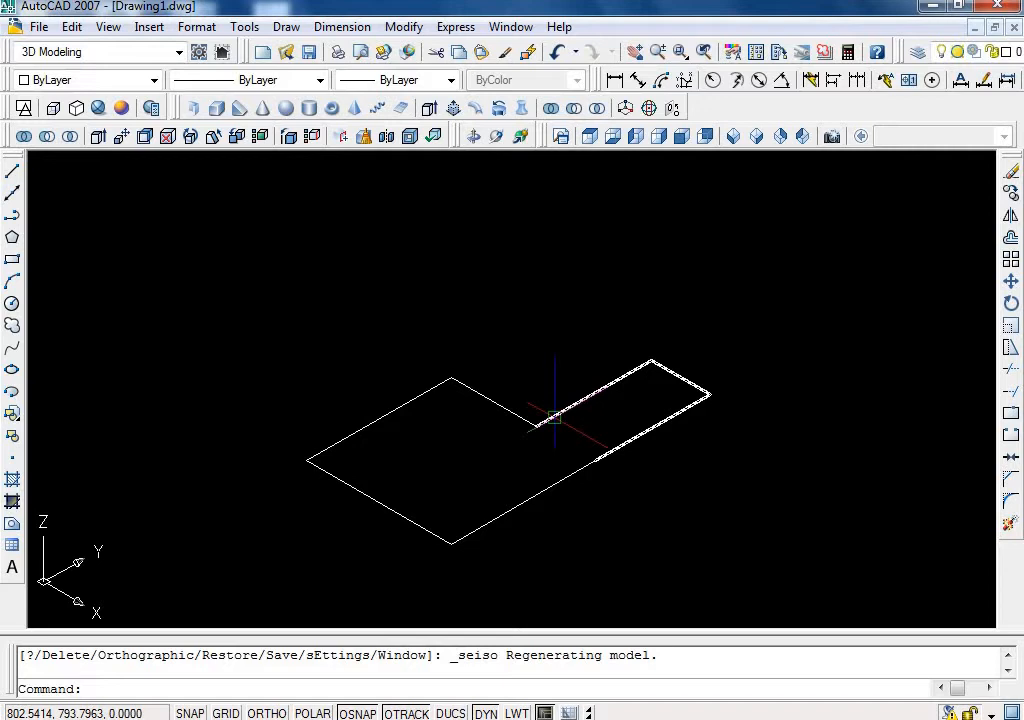
Create a polyline boundary from a point inside the L-shaped outline.
type("bo")
key("Return")
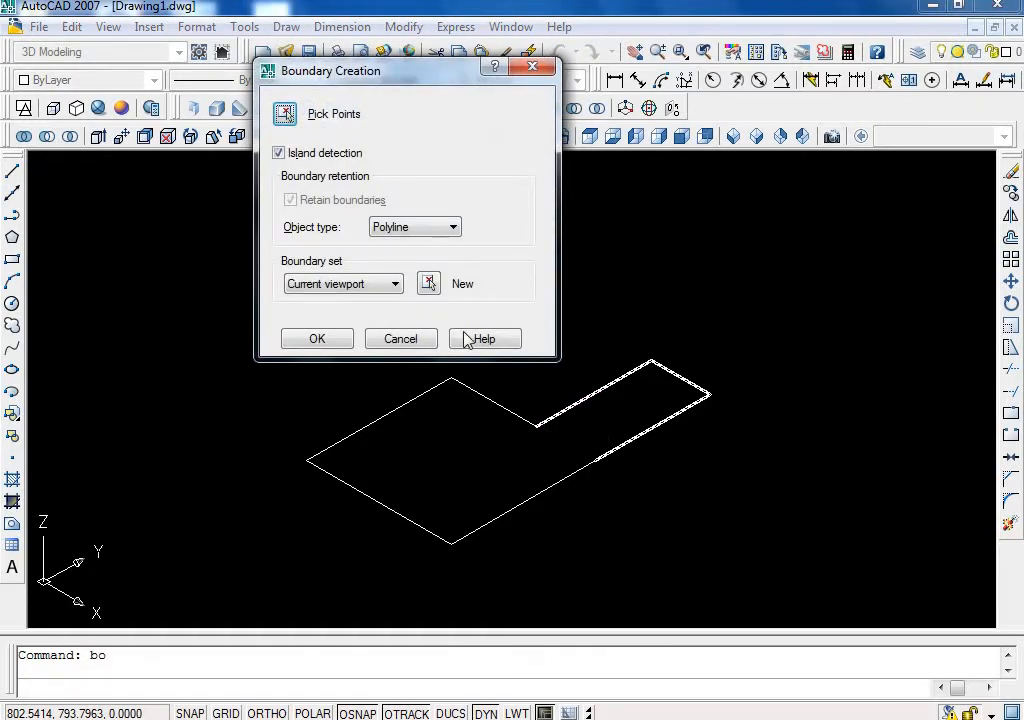
left_click(287, 117)
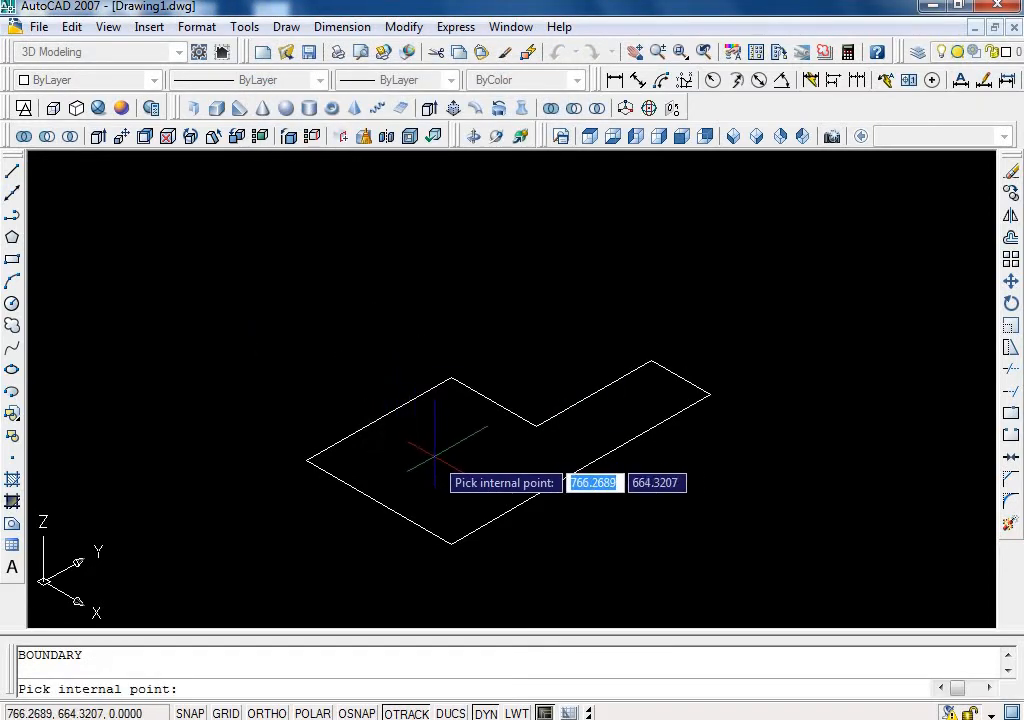
left_click(434, 455)
key("Return")
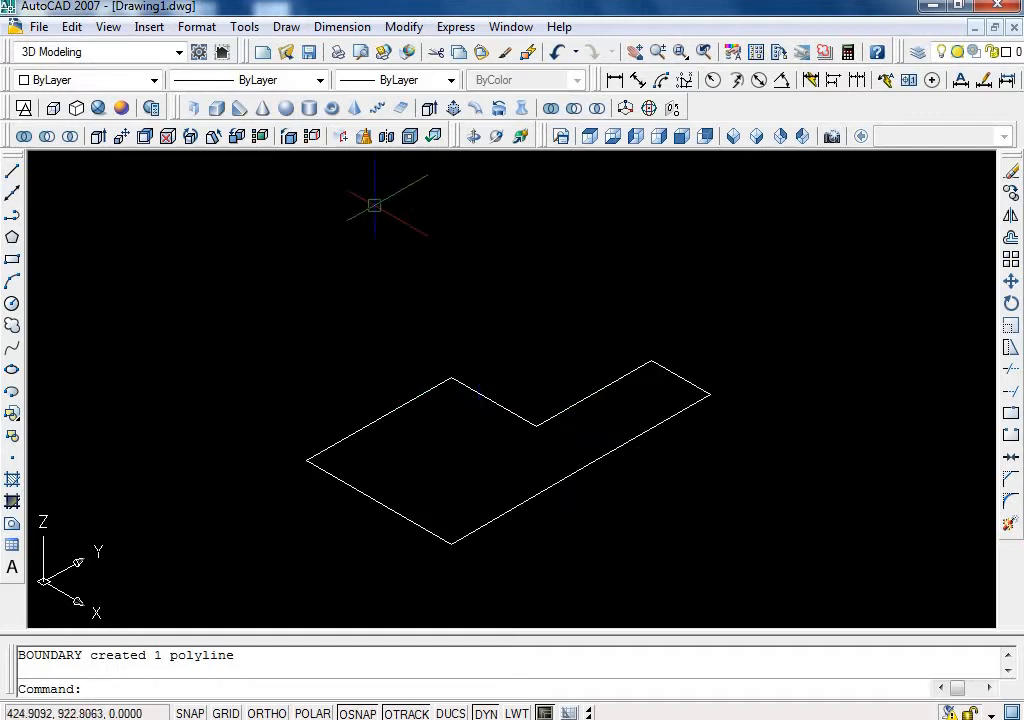
Extrude the L-shaped boundary polyline to a height of 150.
type("ext")
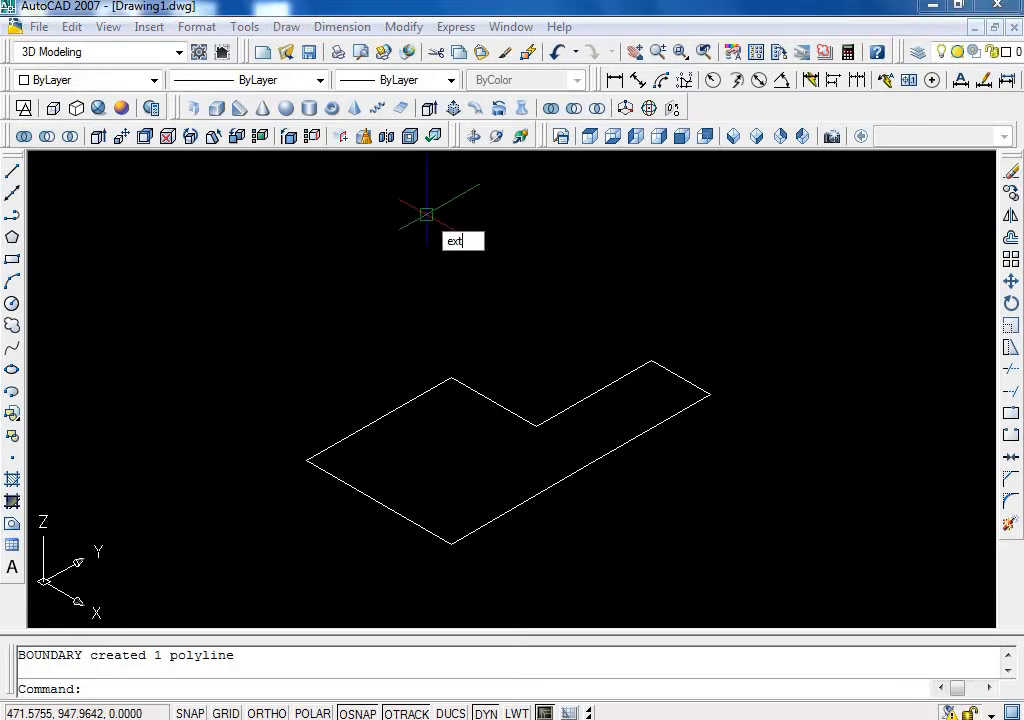
key("Return")
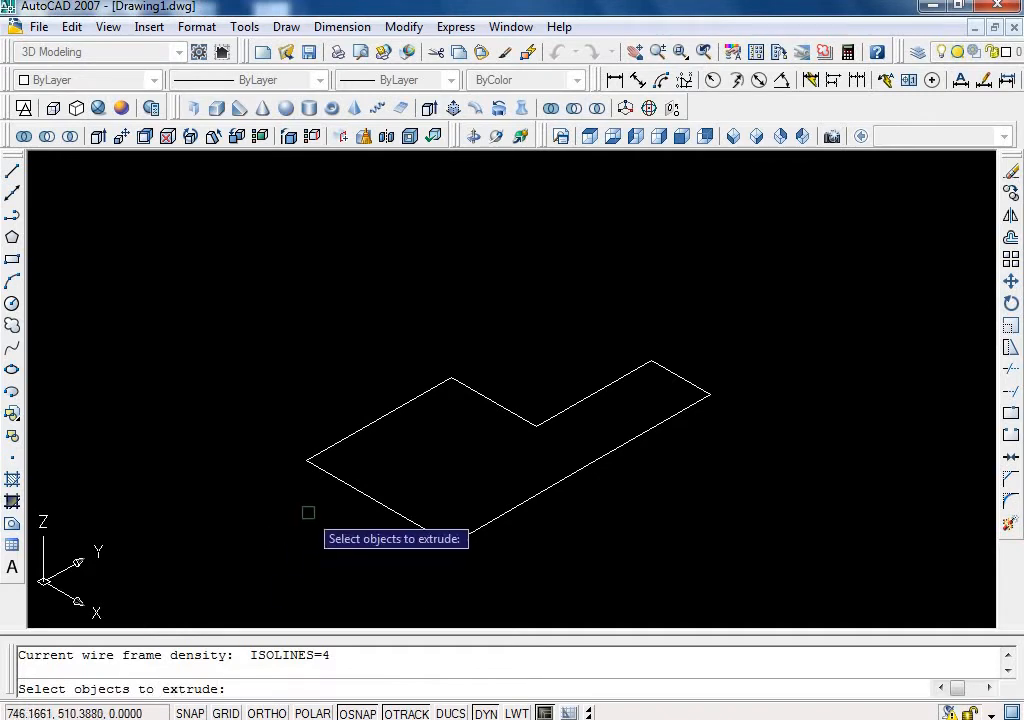
left_click(350, 484)
key("Return")
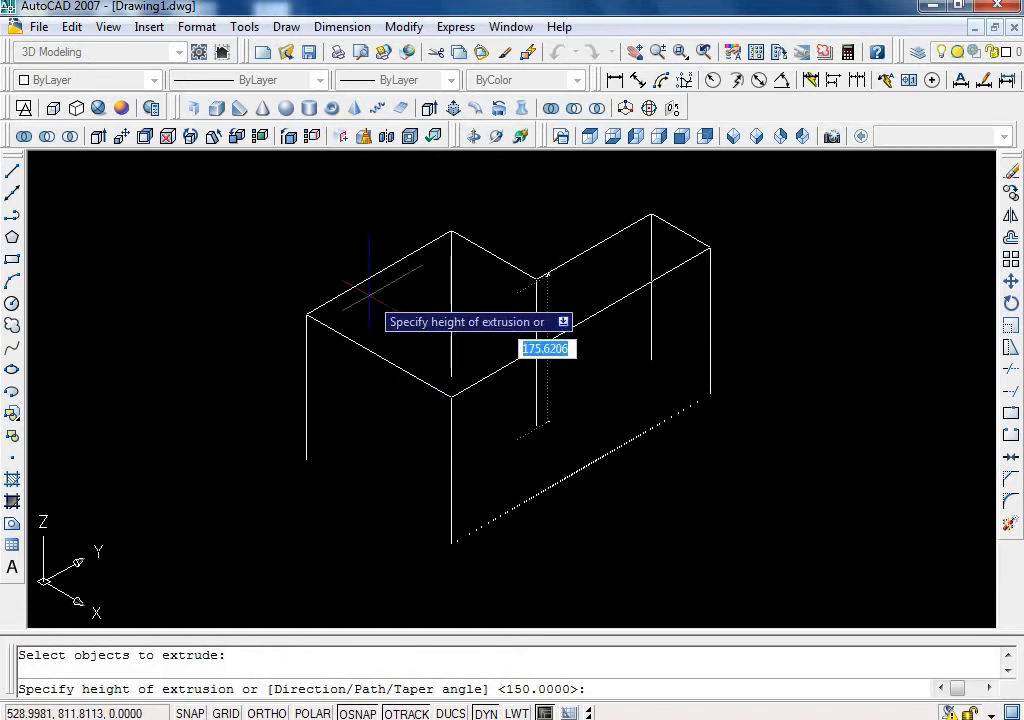
type("15")
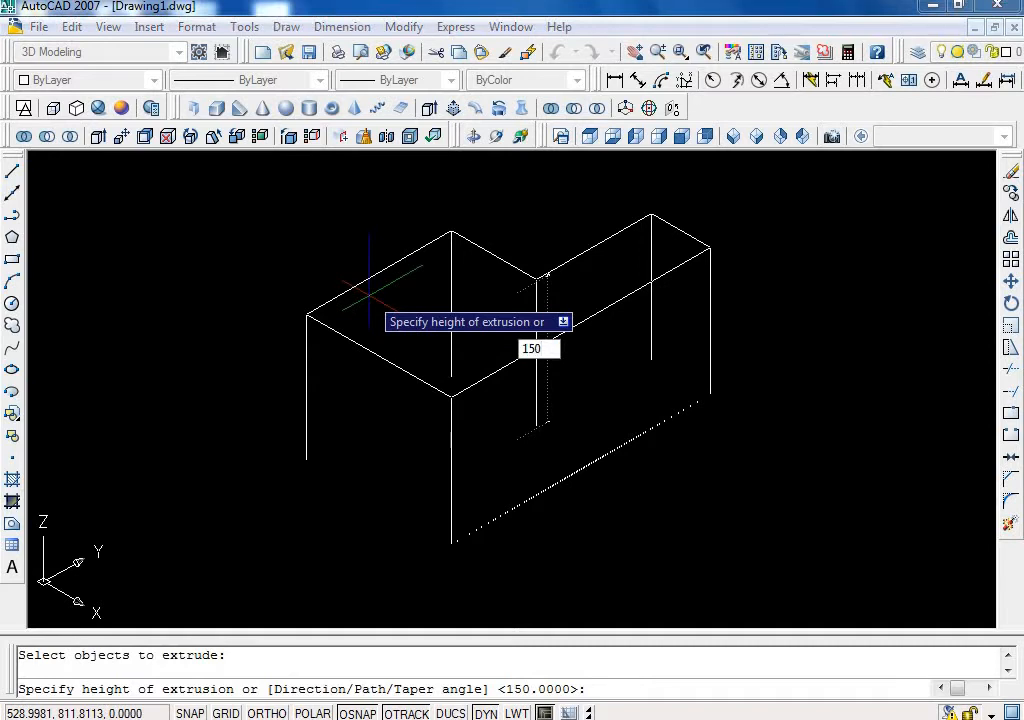
type("0")
key("Return")
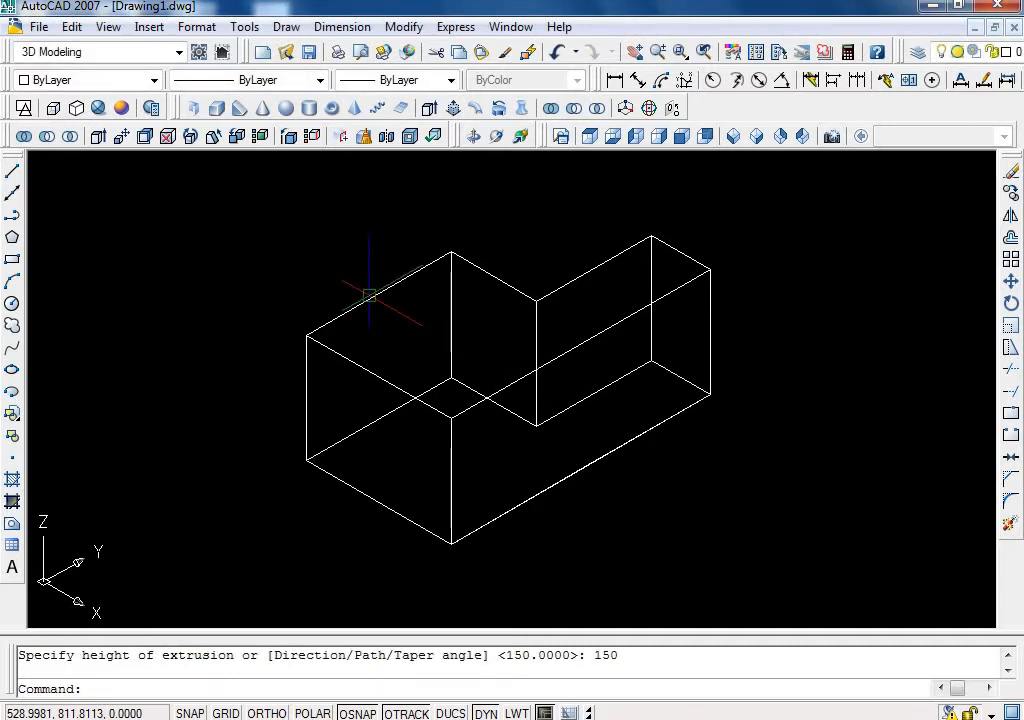
Shade the extruded solid in the Conceptual visual style and inspect it from another angle.
type("shade")
key("Return")
type("c")
key("Return")
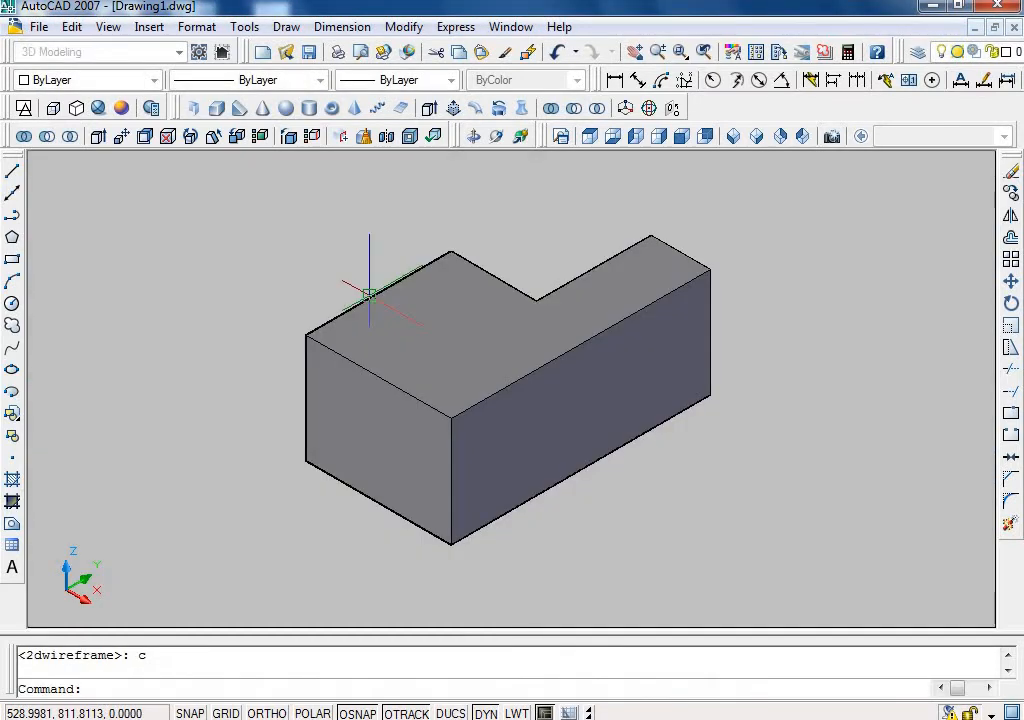
left_click(497, 136)
left_click_drag(480, 281, 578, 357)
right_click(581, 333)
left_click(622, 345)
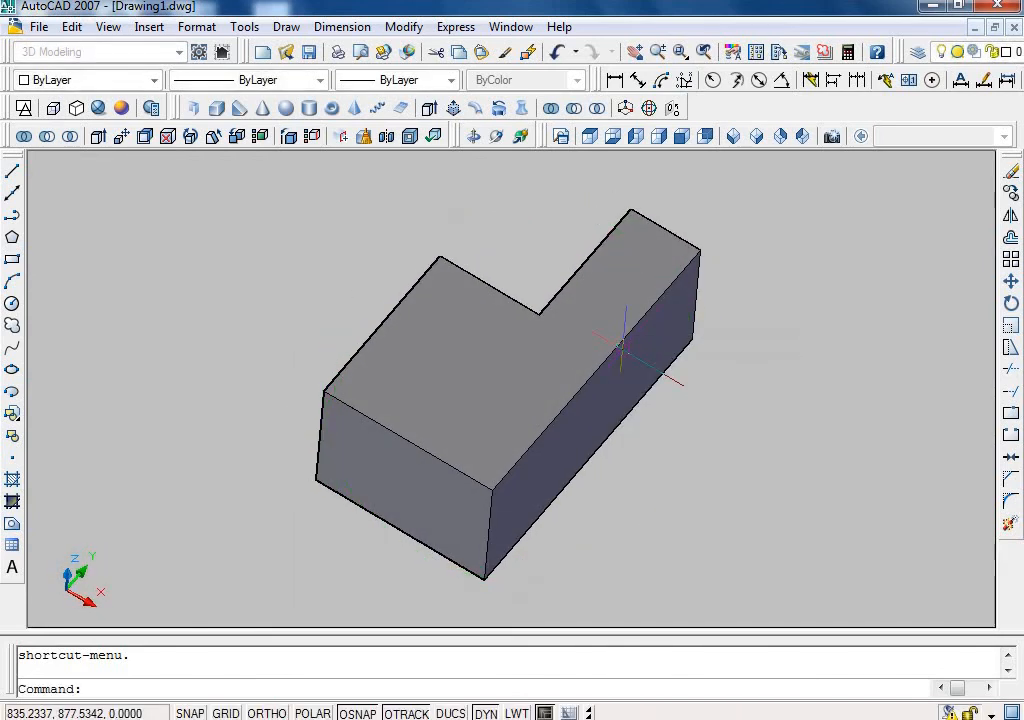
Undo the orbit, the conceptual shading and the extrusion to return to the flat L-shaped outline.
key("ctrl+z")
key("ctrl+z")
key("ctrl+z")
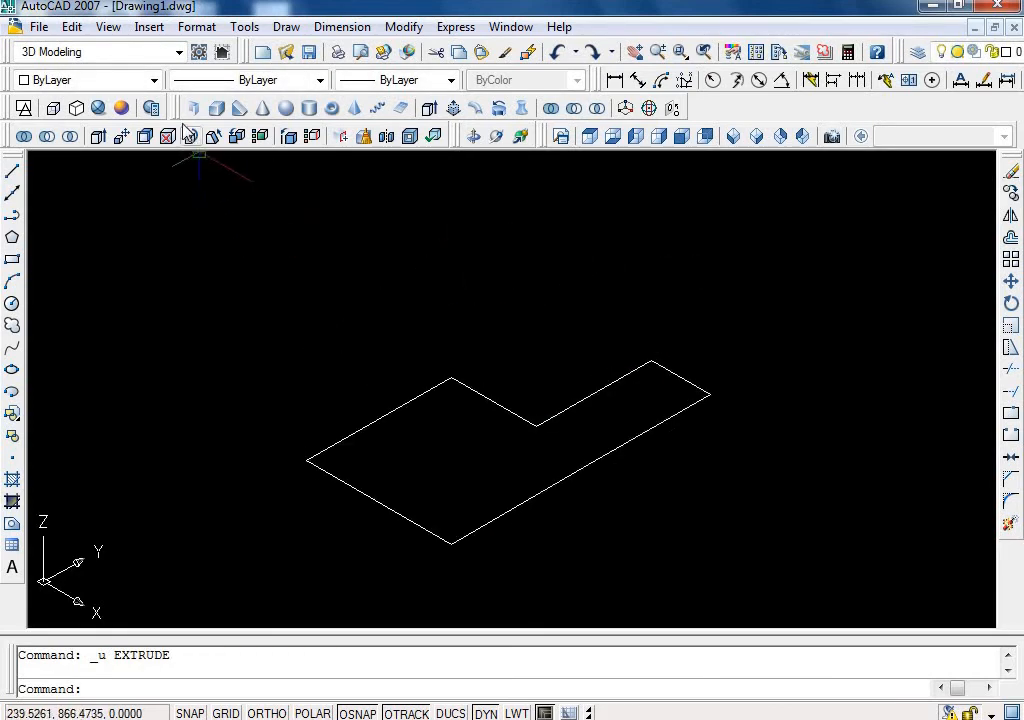
Extrude the closed L-shaped polyline to a height of 150.
left_click(428, 109)
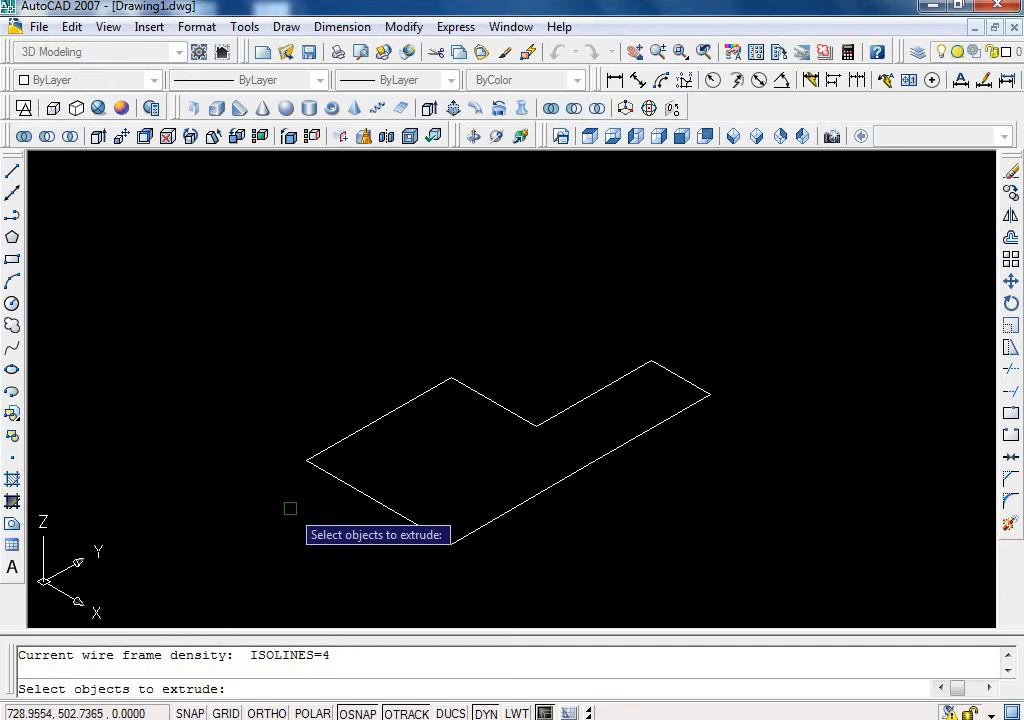
left_click(345, 486)
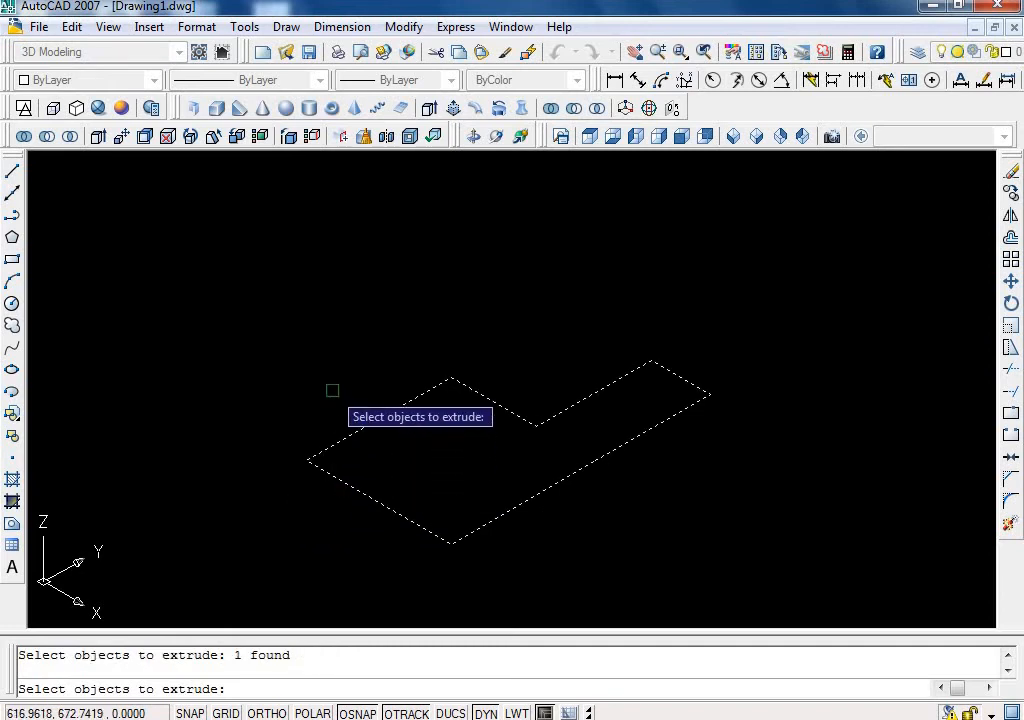
key("Return")
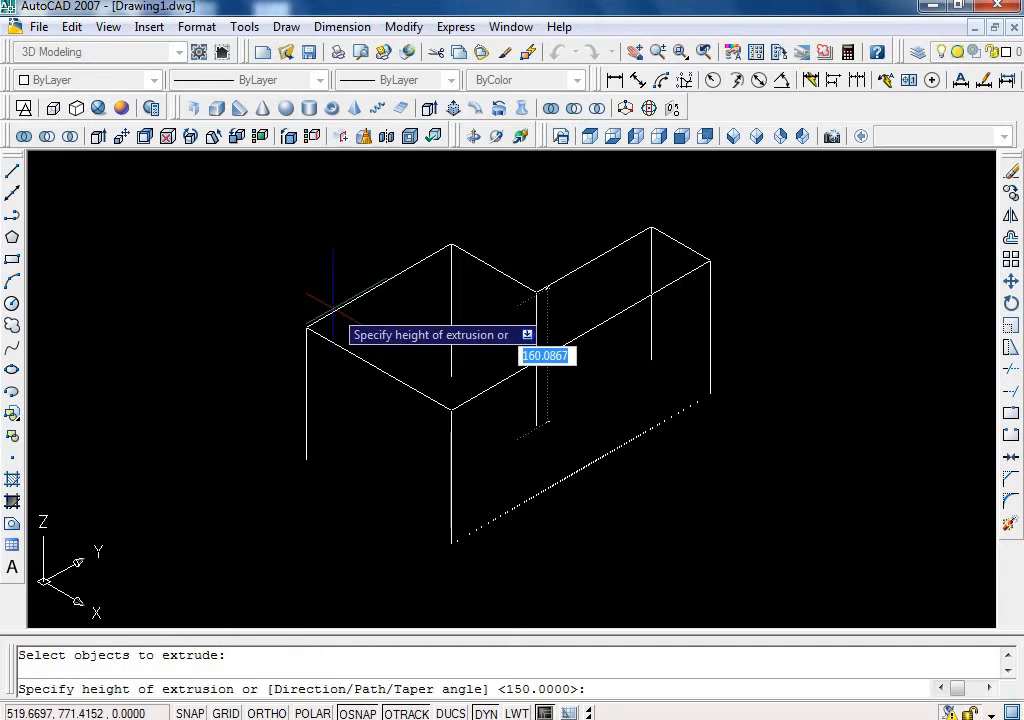
type("150")
key("Return")
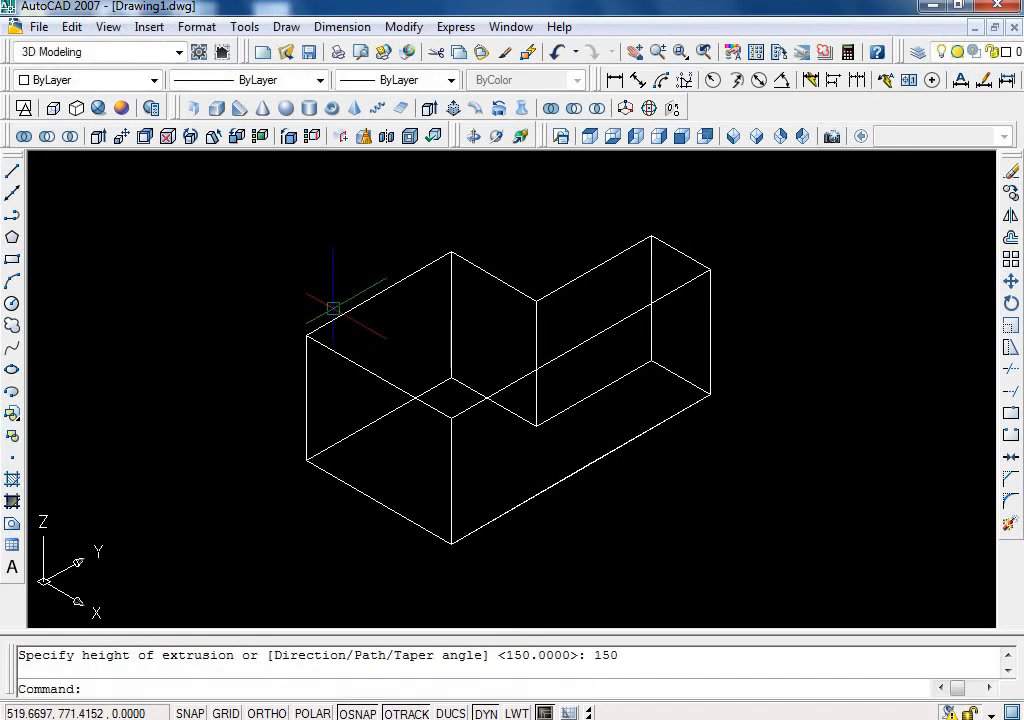
Shade the L-shaped solid in the Conceptual visual style and orbit it to a steeper view from above.
type("sha")
key("Return")
type("c")
key("Return")
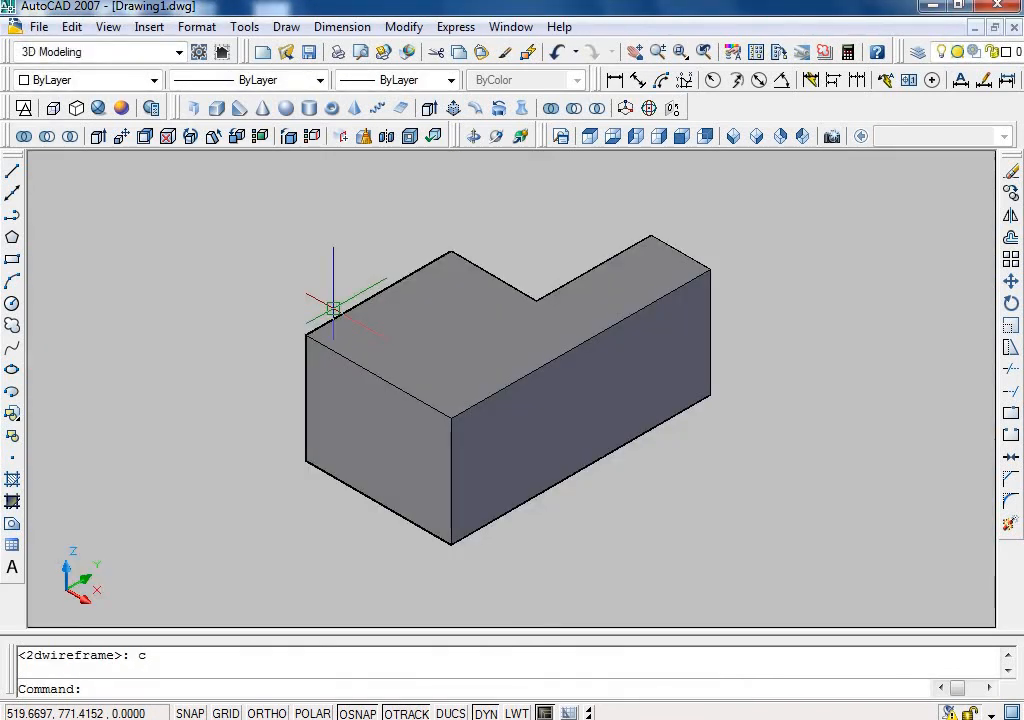
left_click(496, 136)
left_click_drag(540, 330, 457, 389)
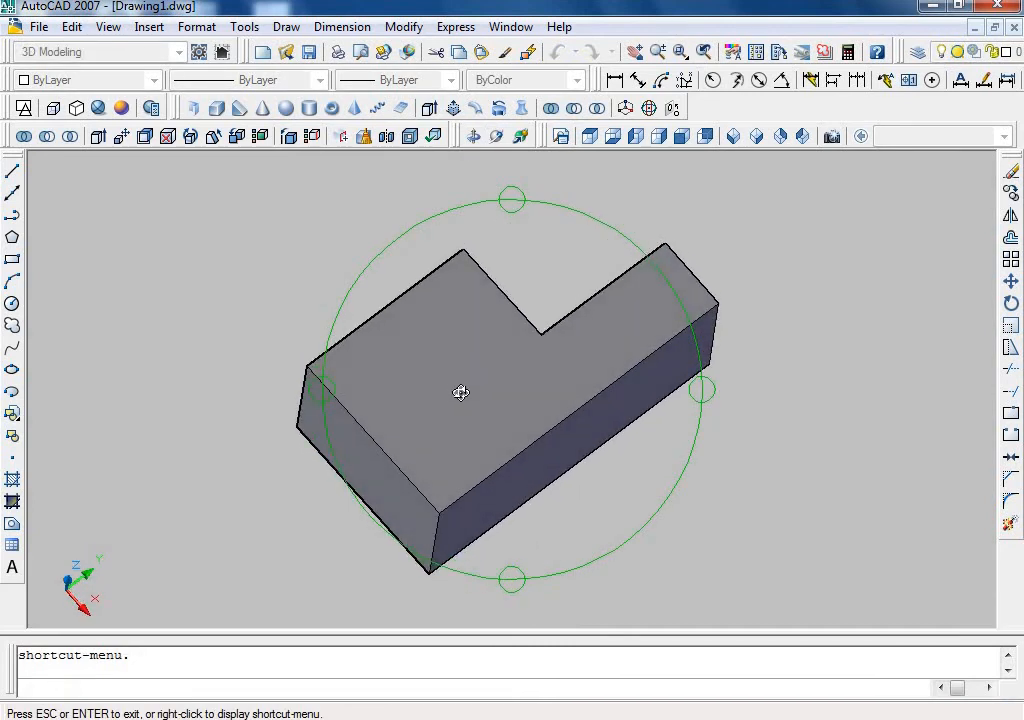
right_click(460, 343)
left_click(480, 347)
Undo the orbit, the Conceptual shading and the extrusion to return to the flat L-shaped outline.
key("ctrl+z")
key("ctrl+z")
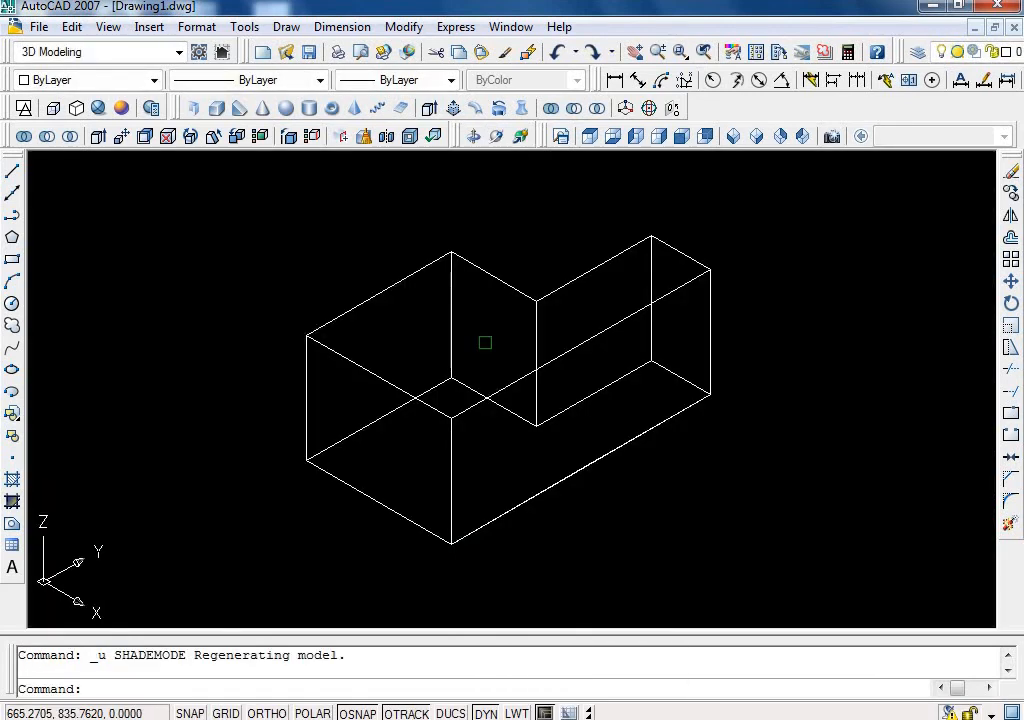
key("ctrl+z")
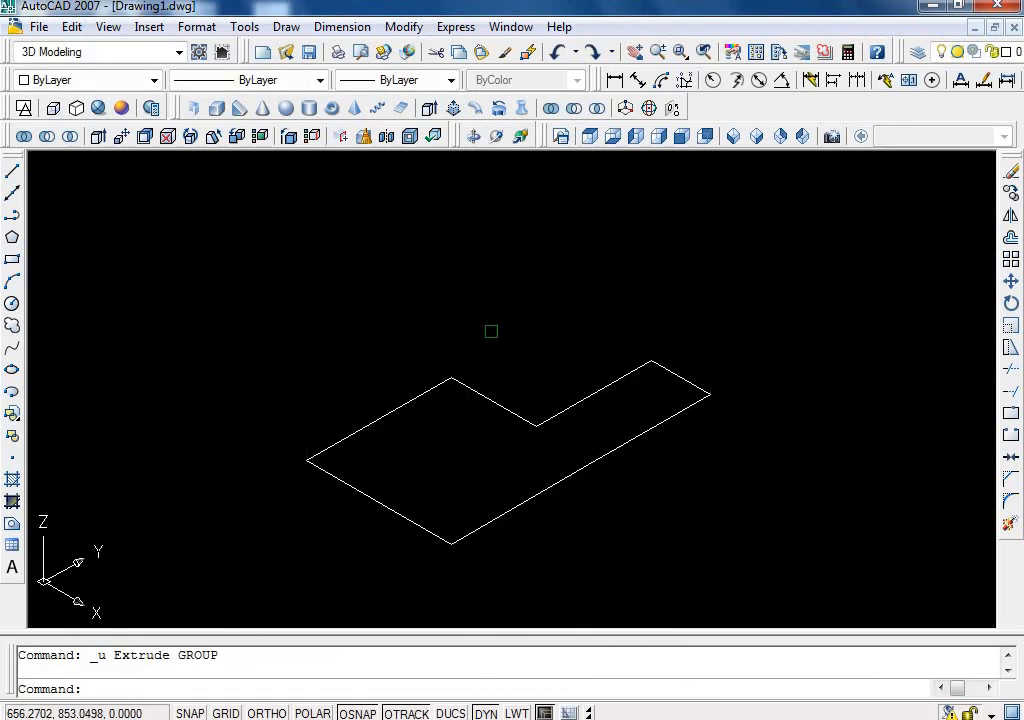
Extrude the flat L-shaped outline again to a height of 150.
left_click(286, 27)
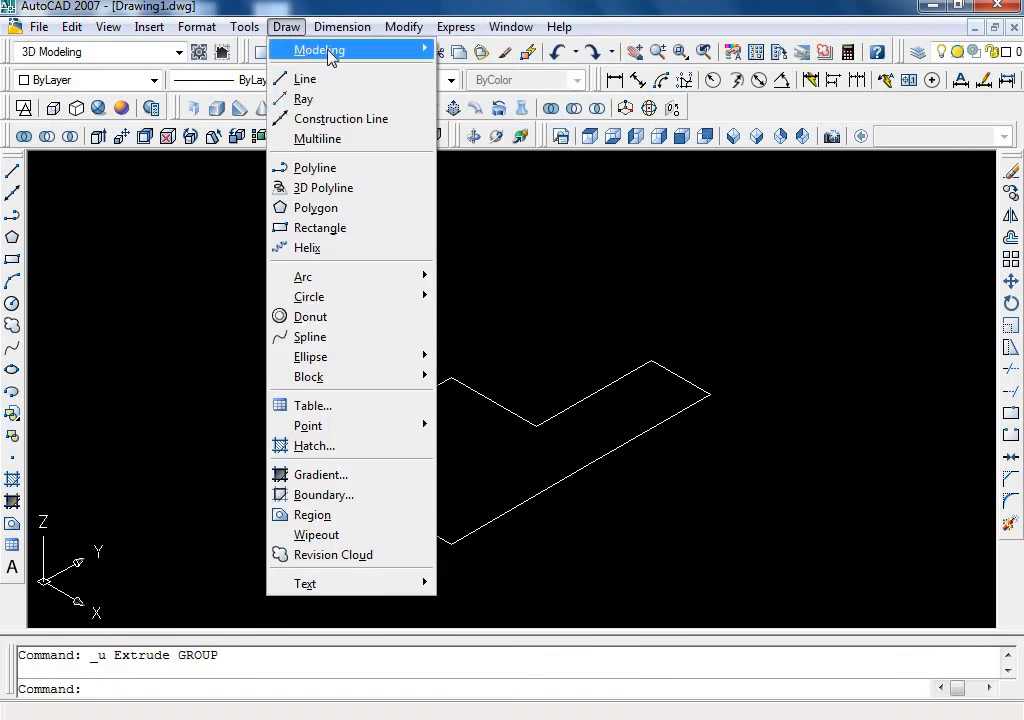
mouse_move(335, 50)
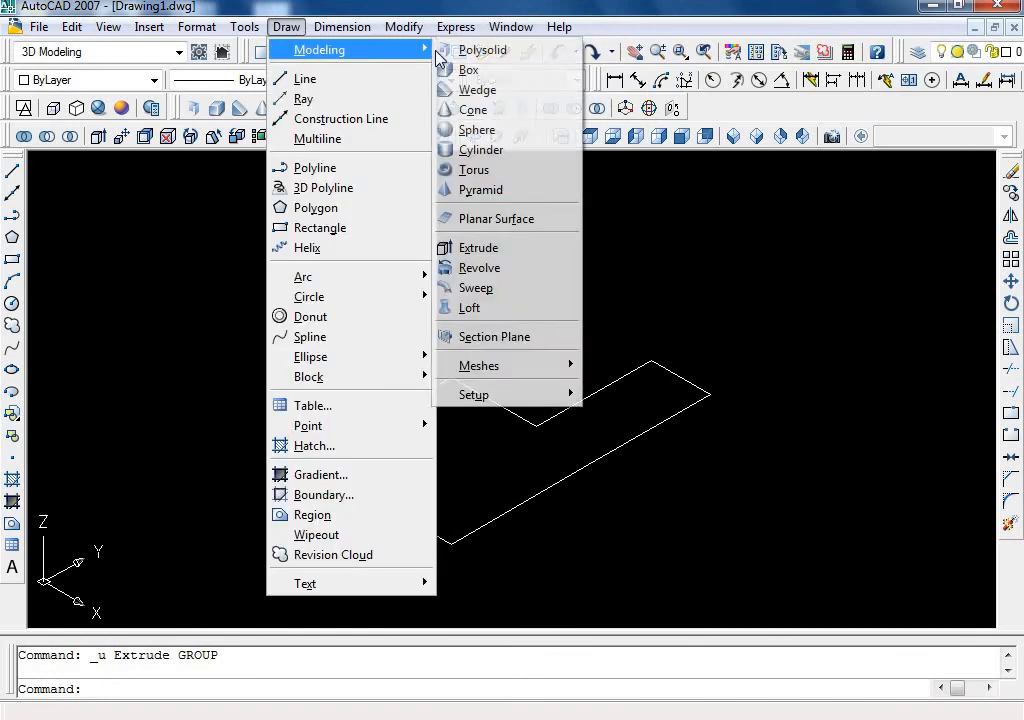
left_click(482, 248)
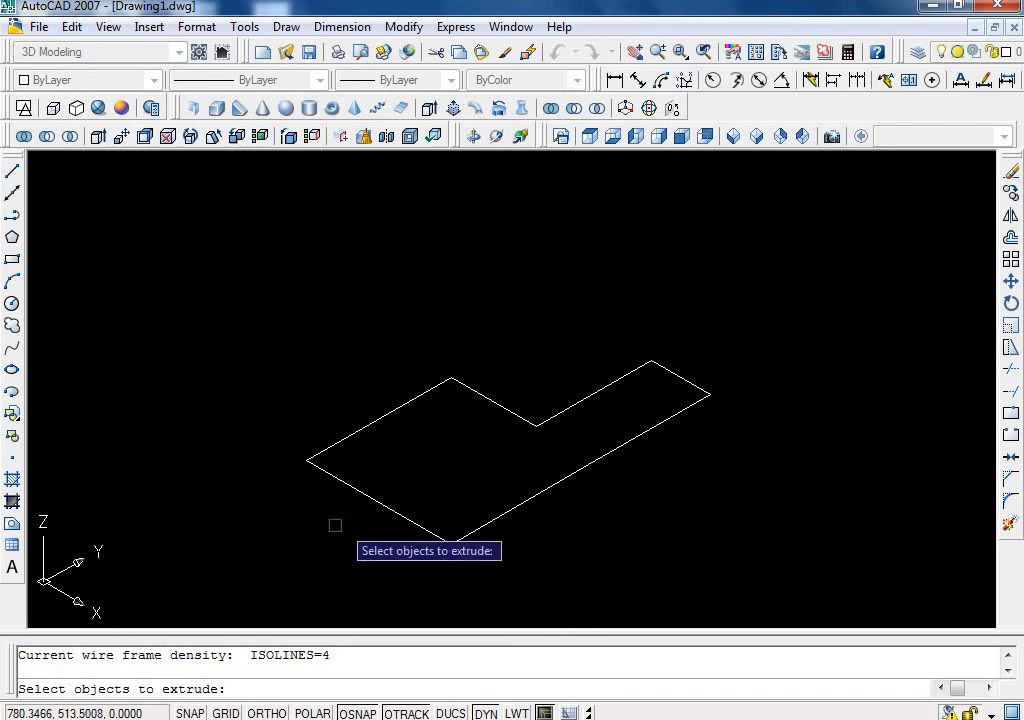
left_click(381, 507)
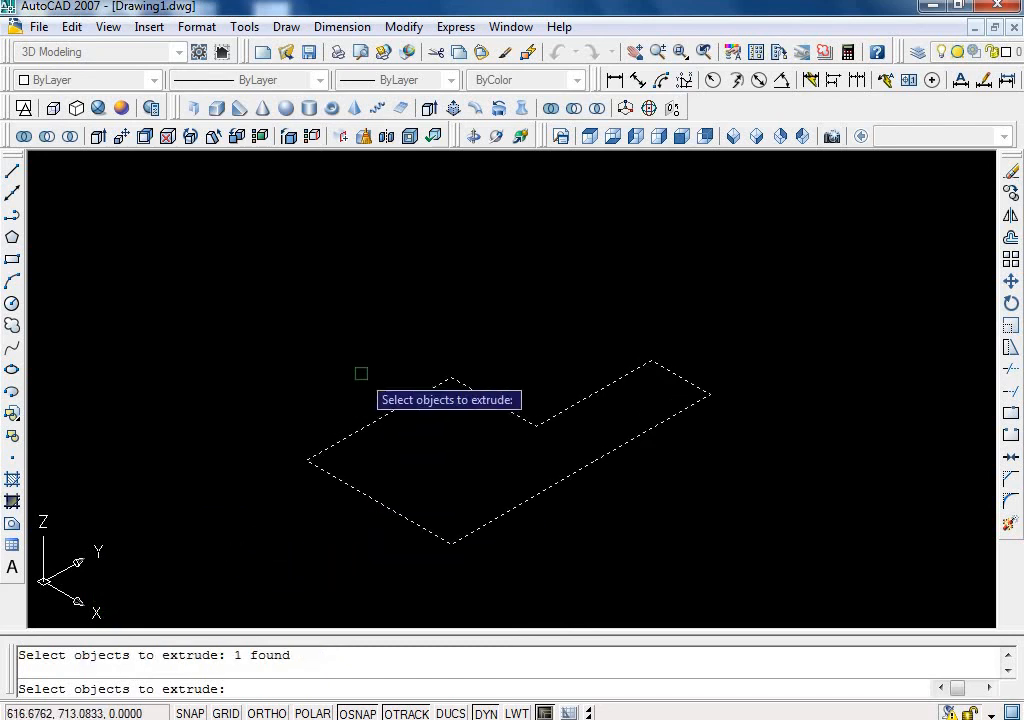
key("Return")
type("150")
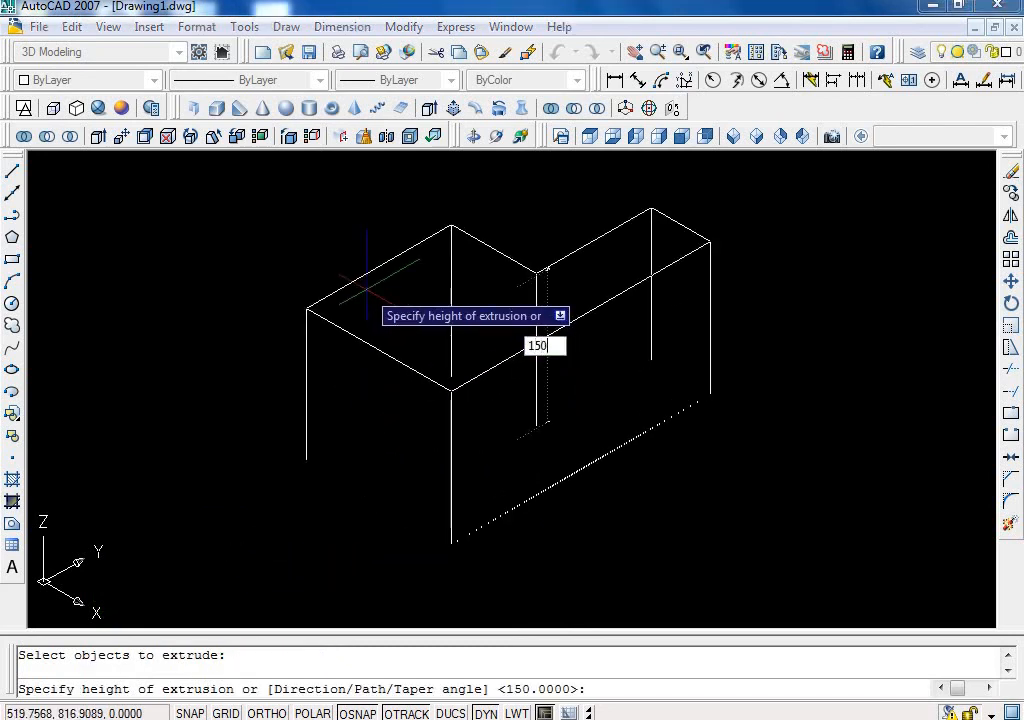
key("Return")
Apply the Conceptual visual style to the L-shaped solid and free-orbit it slightly to show more of its top face.
type("sha")
key("Return")
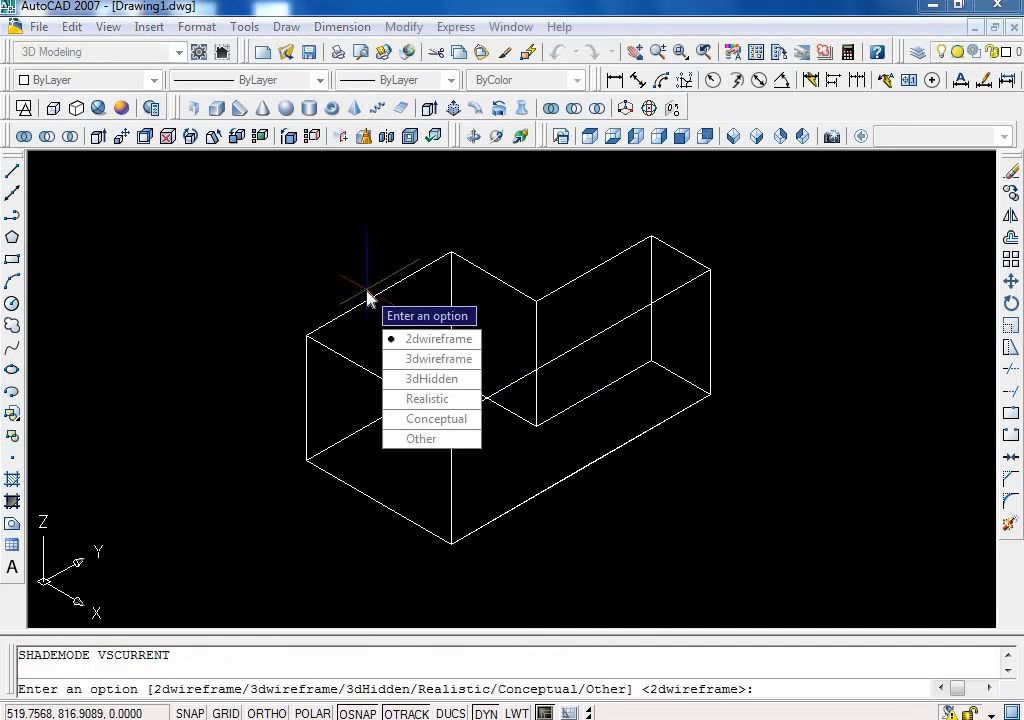
type("c")
key("Return")
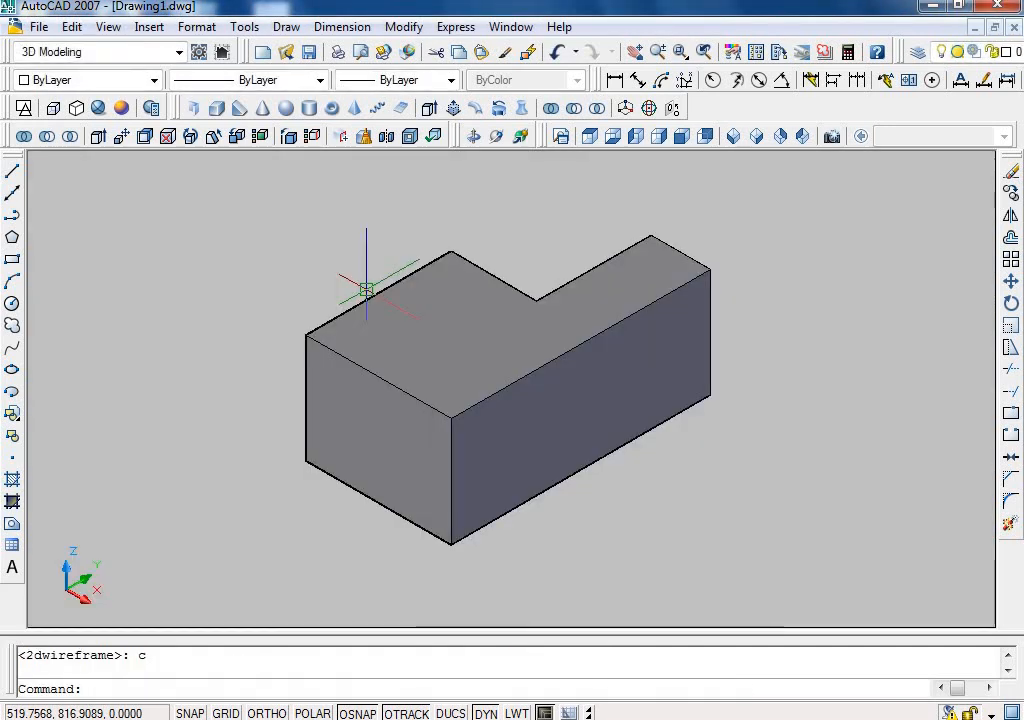
left_click(496, 136)
left_click_drag(487, 190, 485, 343)
right_click(482, 355)
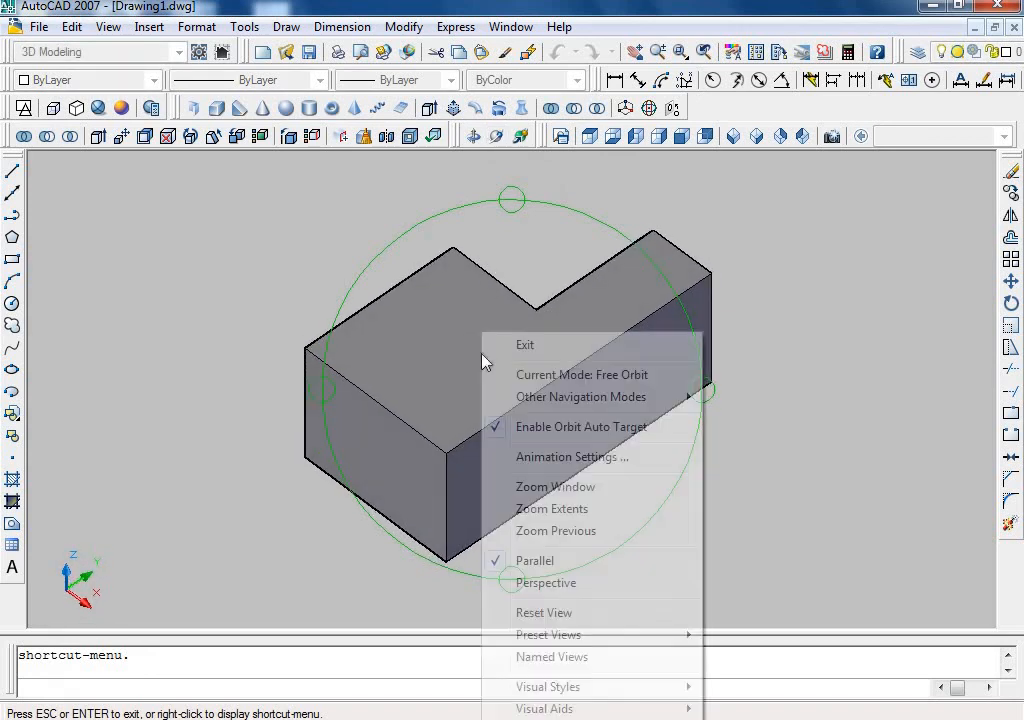
left_click(495, 345)
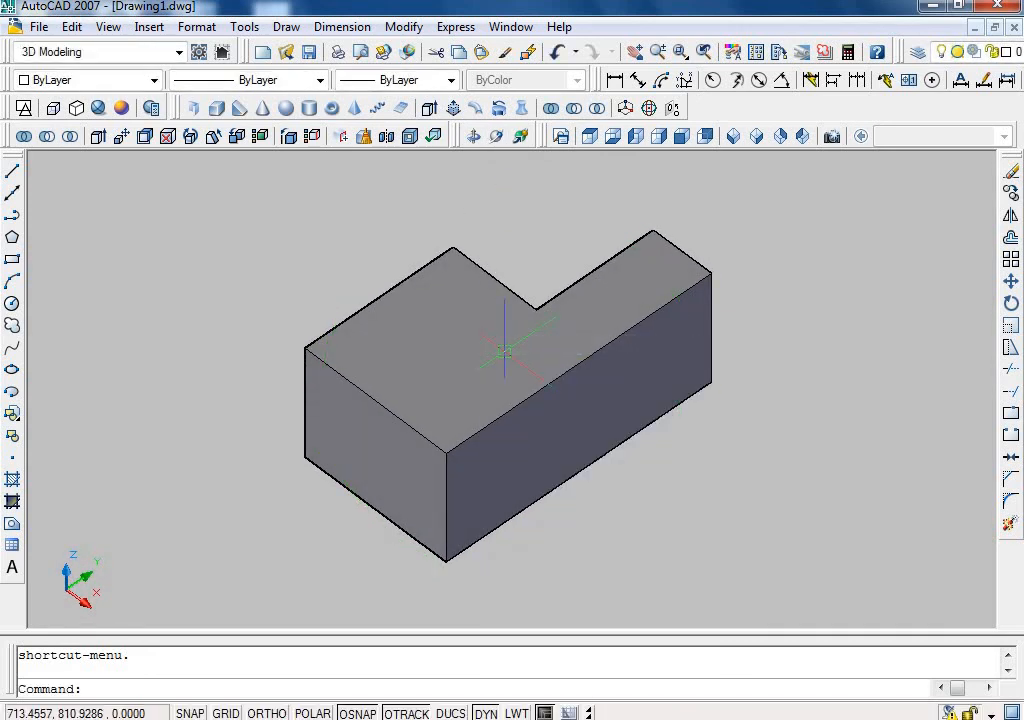